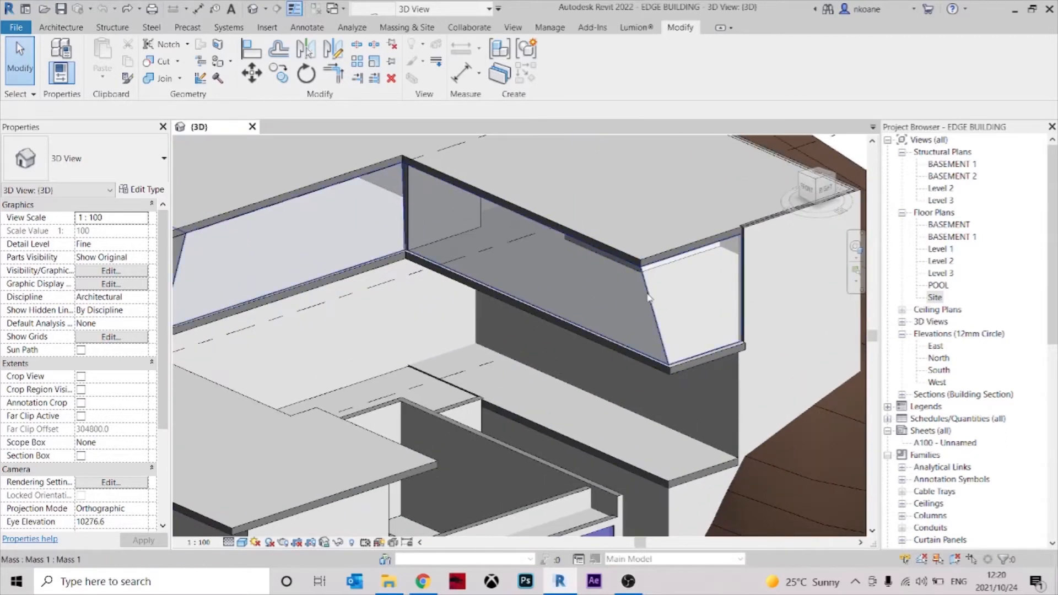
- Open the glazed mass beneath the upper roof slab for in-place editing
click(647, 297)
scroll(634, 333, down, 4)
shift+middle_drag(633, 333, 521, 370)
scroll(414, 248, up, 2)
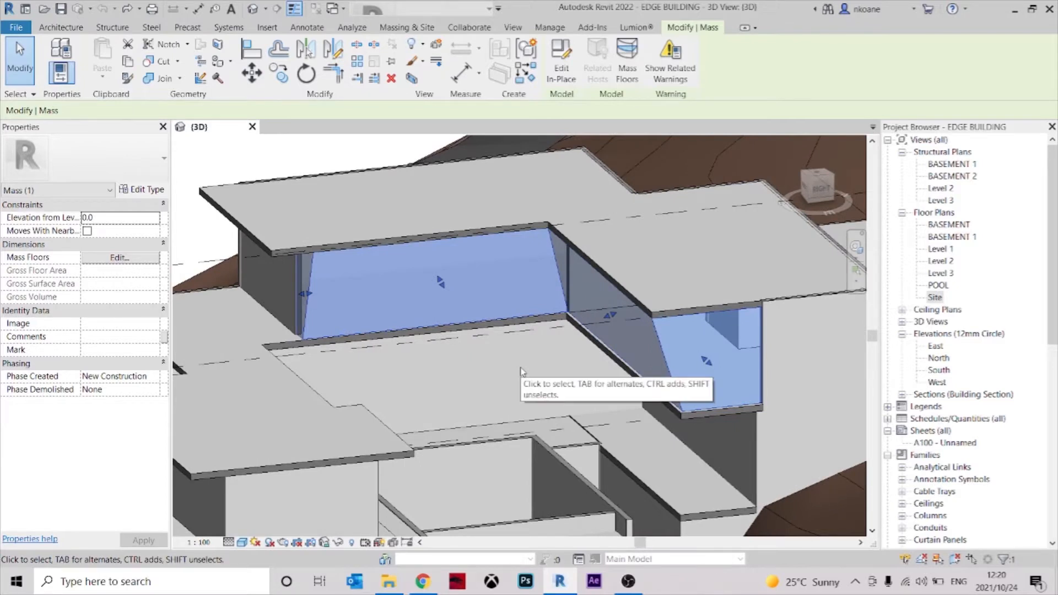
shift+middle_drag(466, 387, 505, 396)
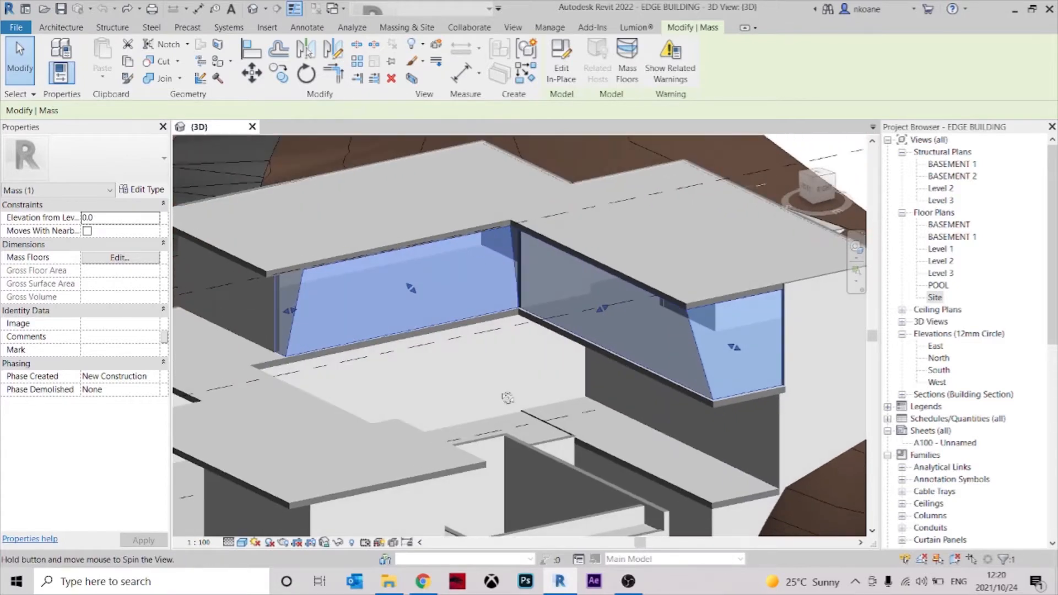
click(563, 77)
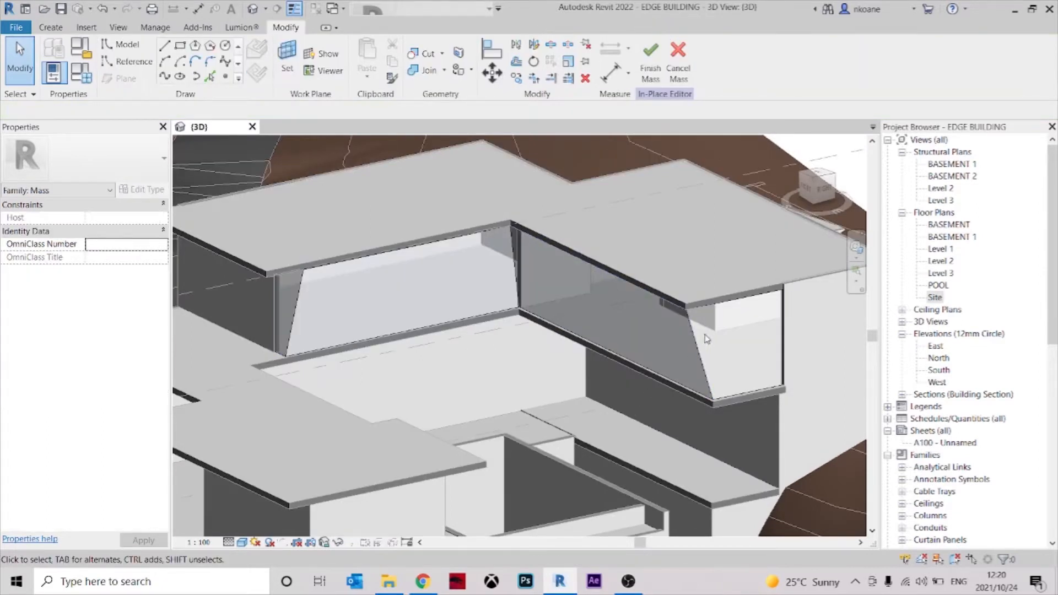
- Select the mass forms under the upper roof and divide their surfaces with UV grids
scroll(707, 339, down, 3)
drag(812, 422, 408, 240)
scroll(518, 232, up, 2)
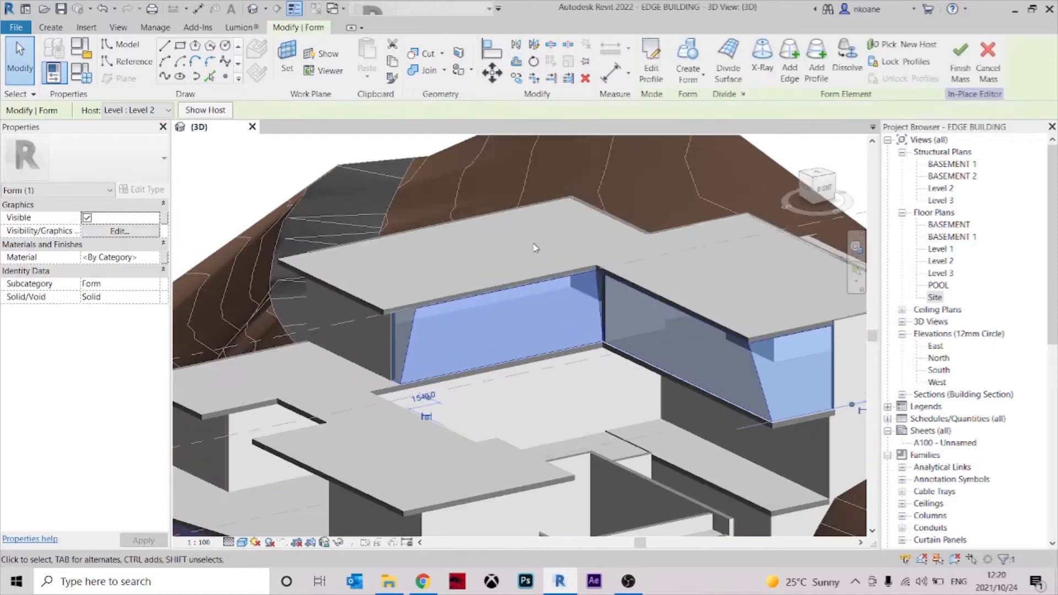
click(728, 61)
- Set the divided surface at the narrow end beside the dark wall to U grid number 5 and V grid number 1
shift+middle_drag(650, 265, 700, 271)
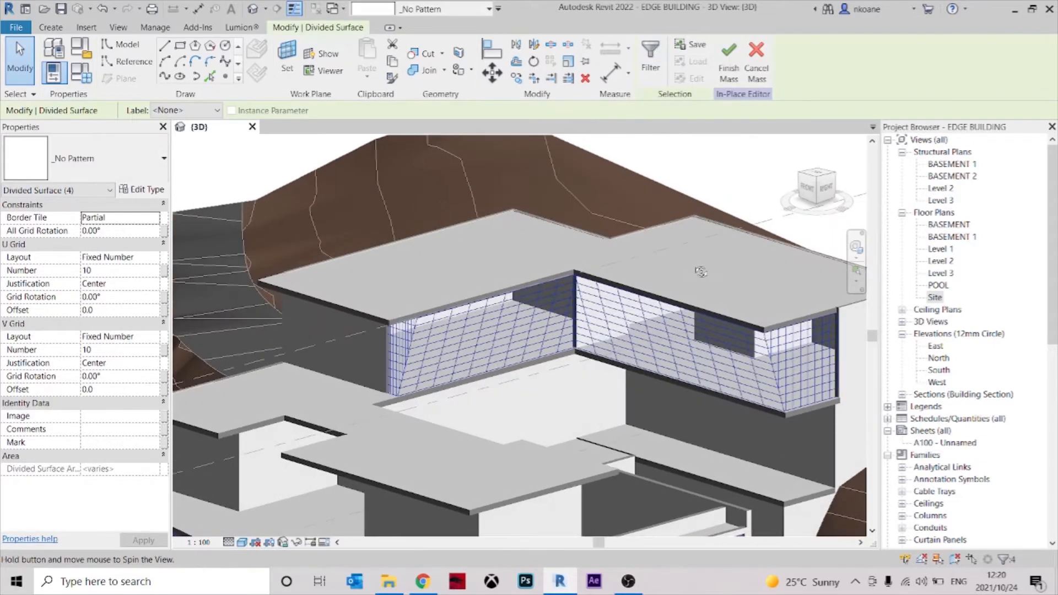
shift+middle_drag(695, 347, 691, 372)
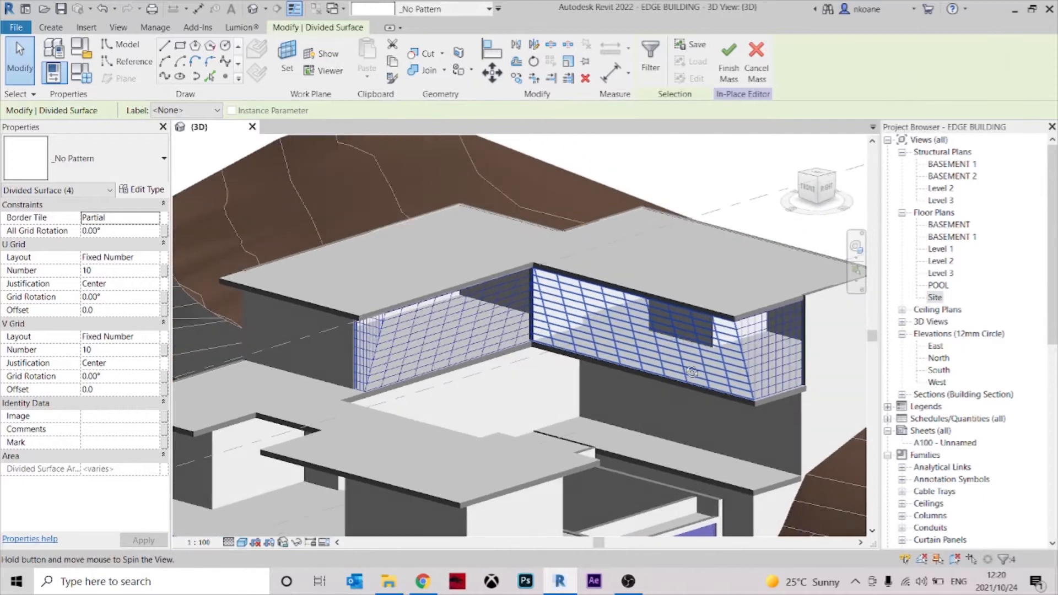
scroll(364, 374, up, 1)
shift+middle_drag(466, 376, 495, 386)
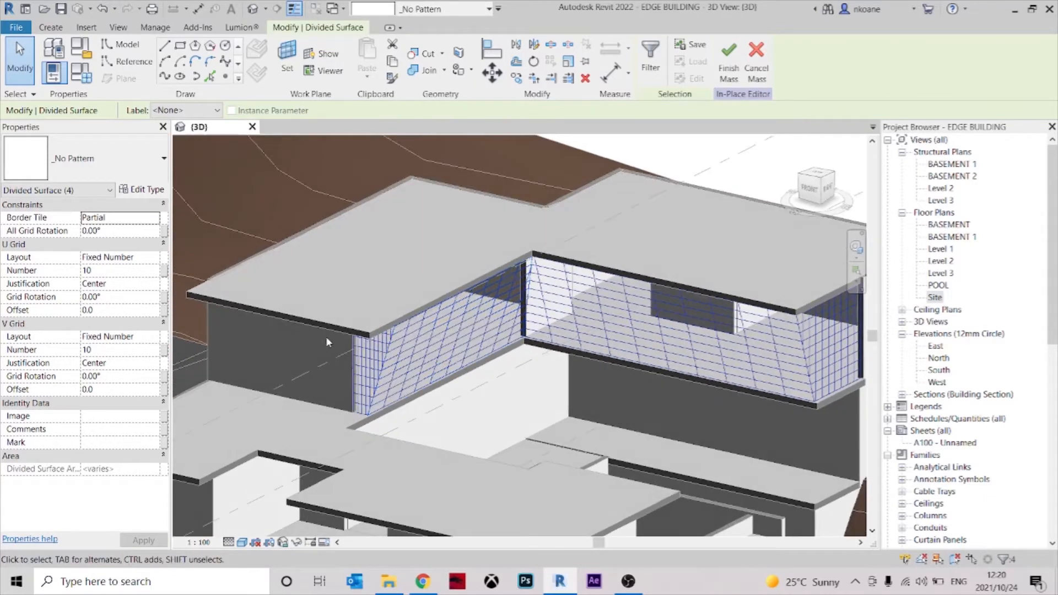
scroll(331, 341, up, 2)
click(386, 363)
shift+middle_drag(385, 364, 474, 388)
scroll(452, 347, down, 2)
shift+middle_drag(673, 381, 595, 368)
scroll(313, 333, up, 2)
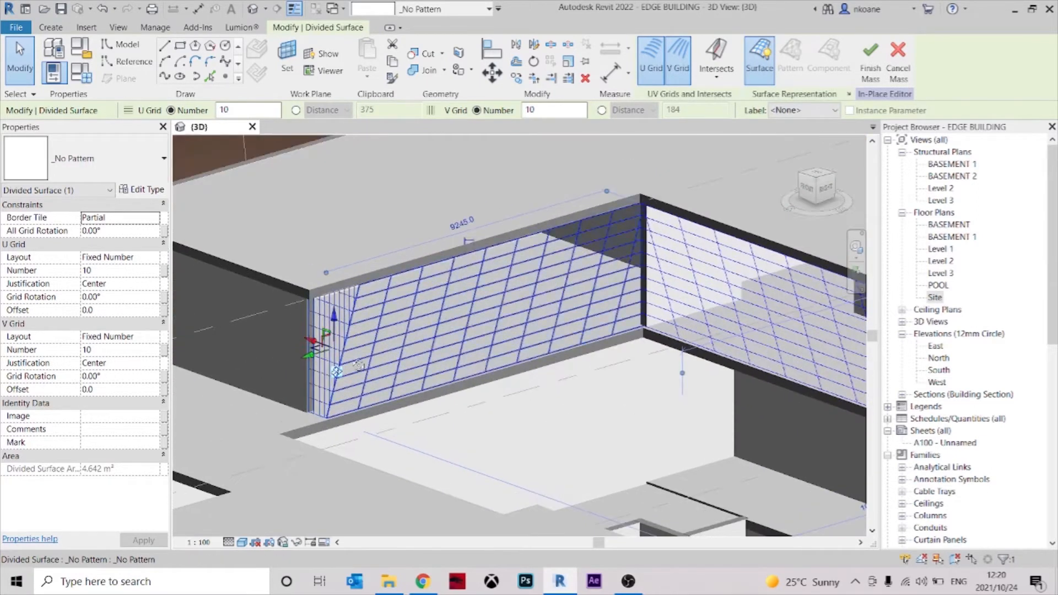
shift+middle_drag(350, 357, 364, 358)
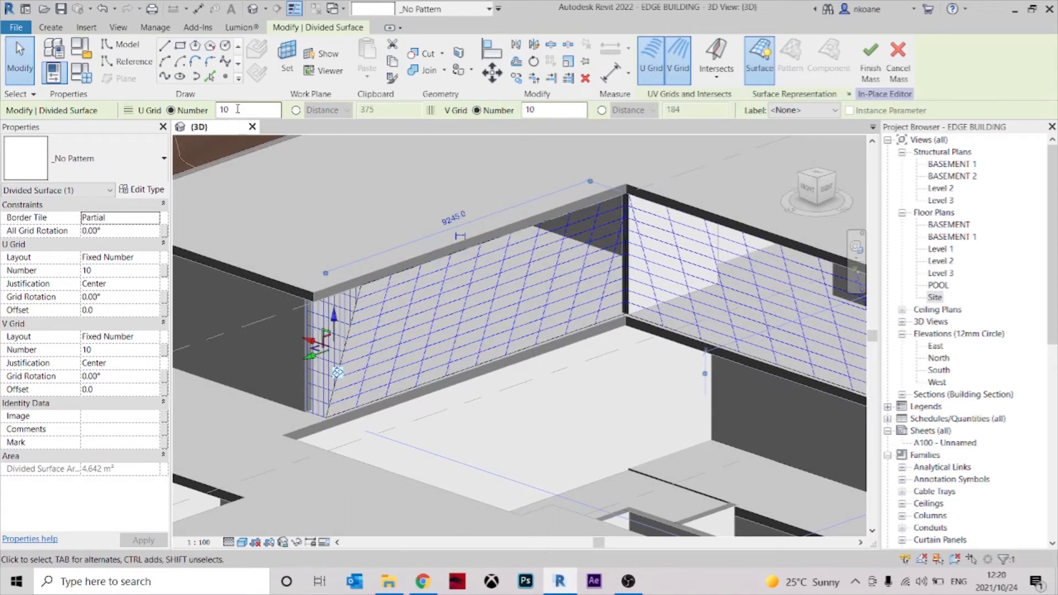
key(Return)
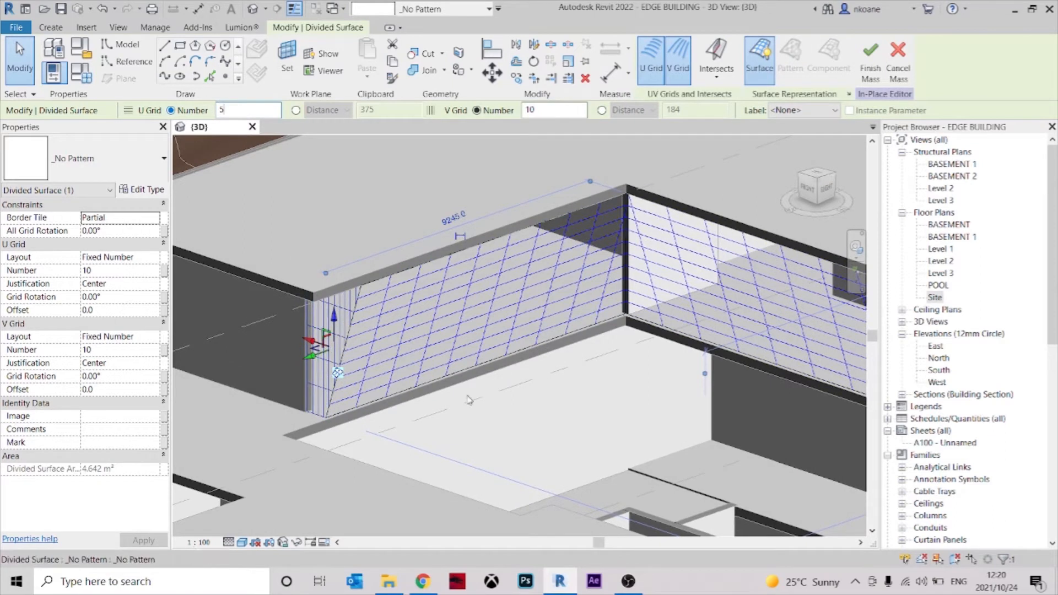
scroll(300, 316, up, 2)
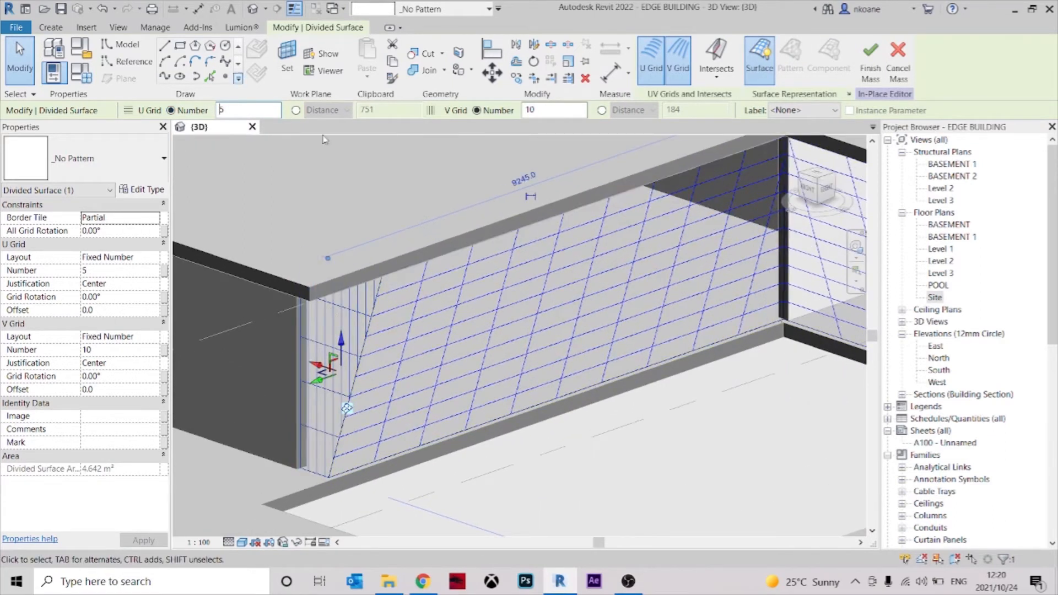
text(1)
key(Return)
- Set the U grid number to 5 on the long divided surface adjoining the narrow end
scroll(370, 385, down, 3)
shift+middle_drag(484, 416, 603, 413)
click(489, 361)
text(5)
key(Return)
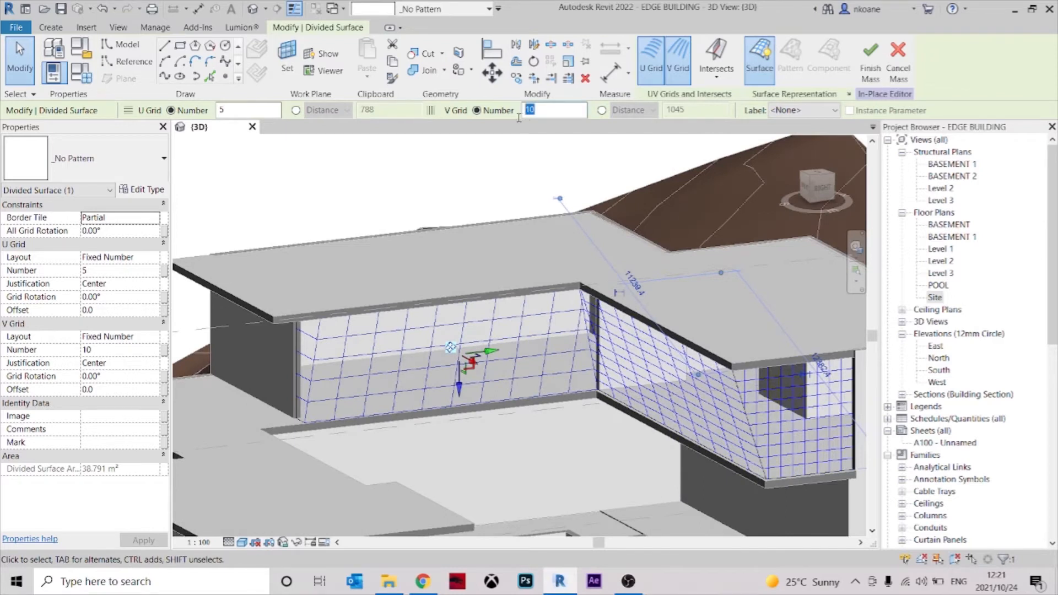
- Set the U grid number to 5 on the long divided surface around the inner corner
shift+middle_drag(582, 456, 576, 314)
key(Escape)
click(576, 314)
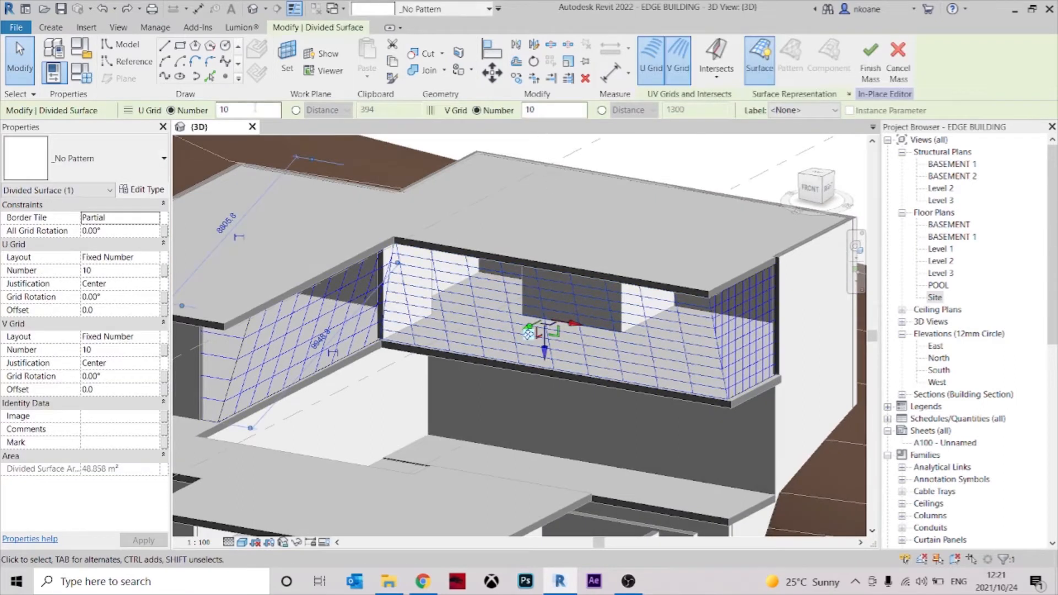
text(5)
key(Return)
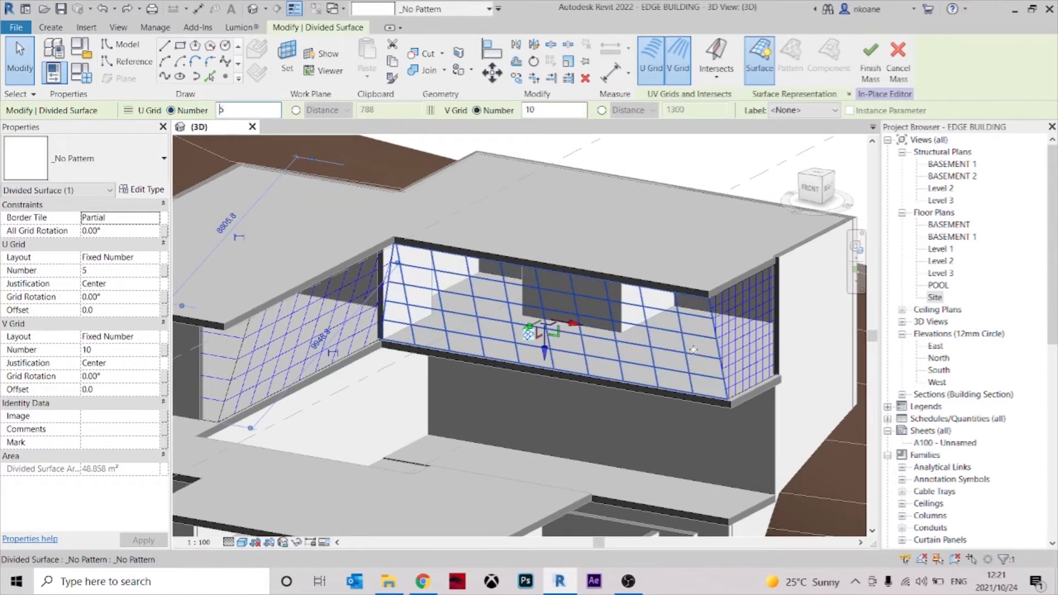
- Set the short divided surface at the opposite end of the glazing to U grid number 5 and V grid number 2
shift+middle_drag(685, 386, 660, 353)
click(661, 351)
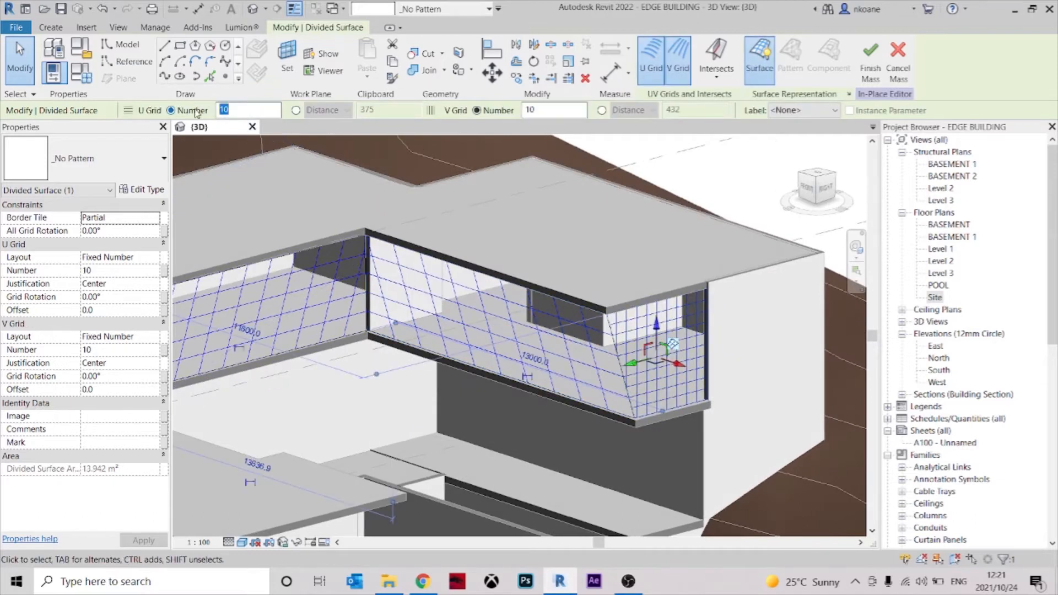
shift+middle_drag(758, 436, 472, 144)
click(665, 428)
click(678, 376)
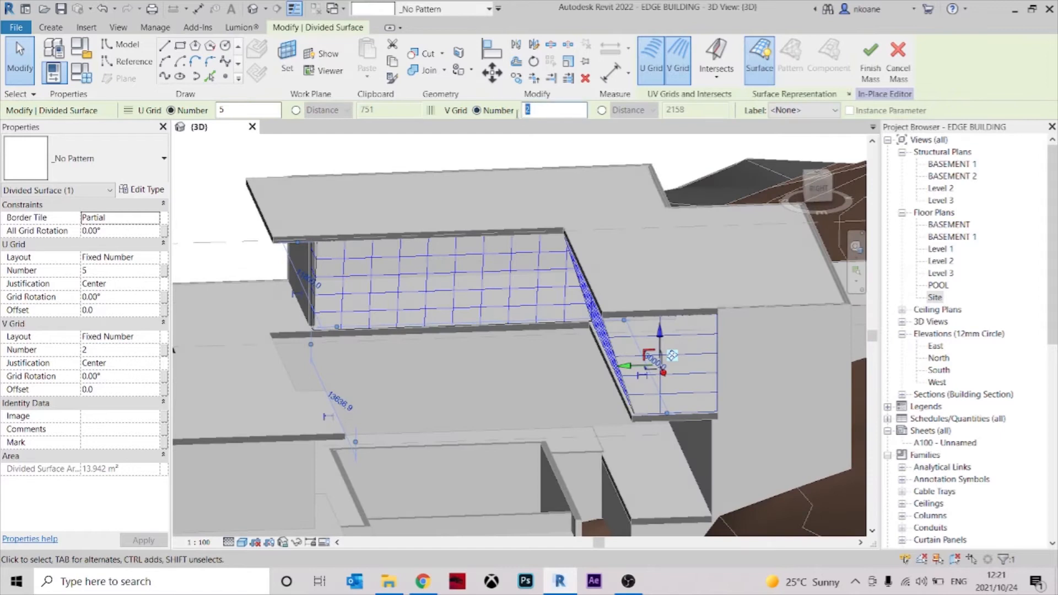
shift+middle_drag(711, 429, 650, 439)
click(759, 458)
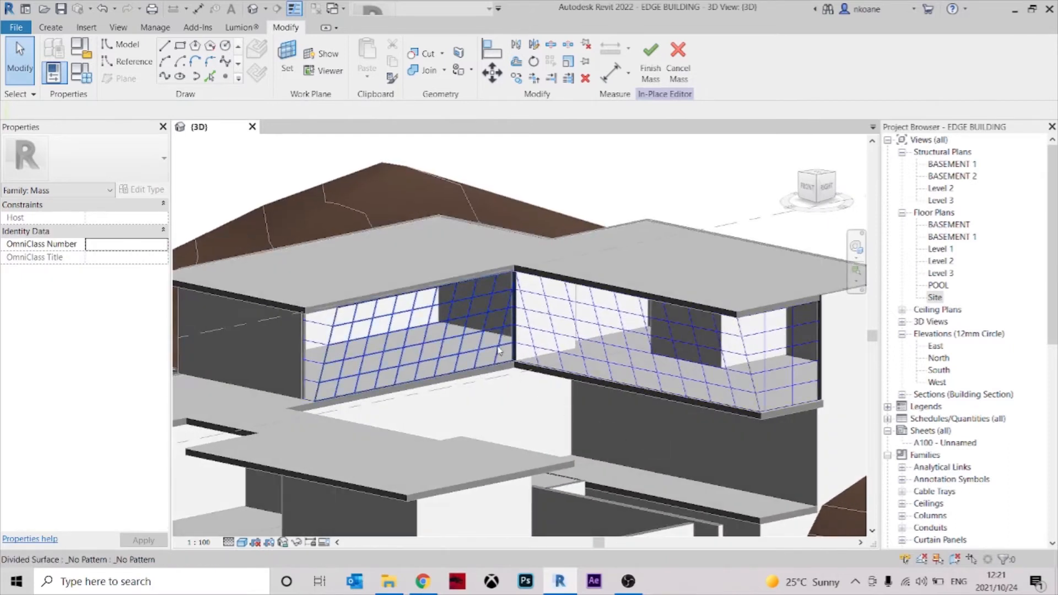
- Finish the in-place mass edit and return to the project model
click(483, 338)
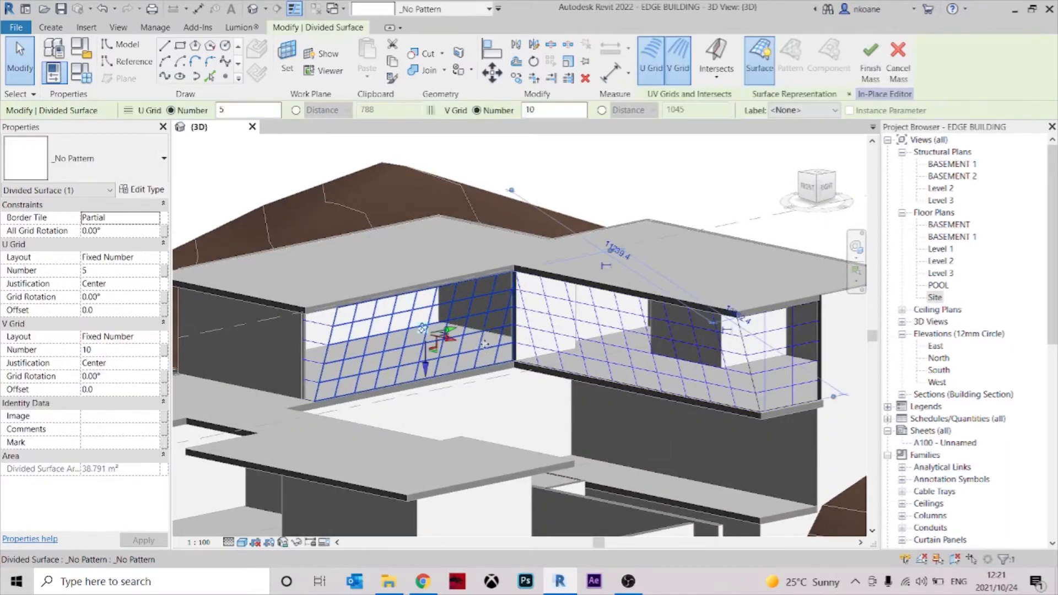
key(Escape)
click(655, 80)
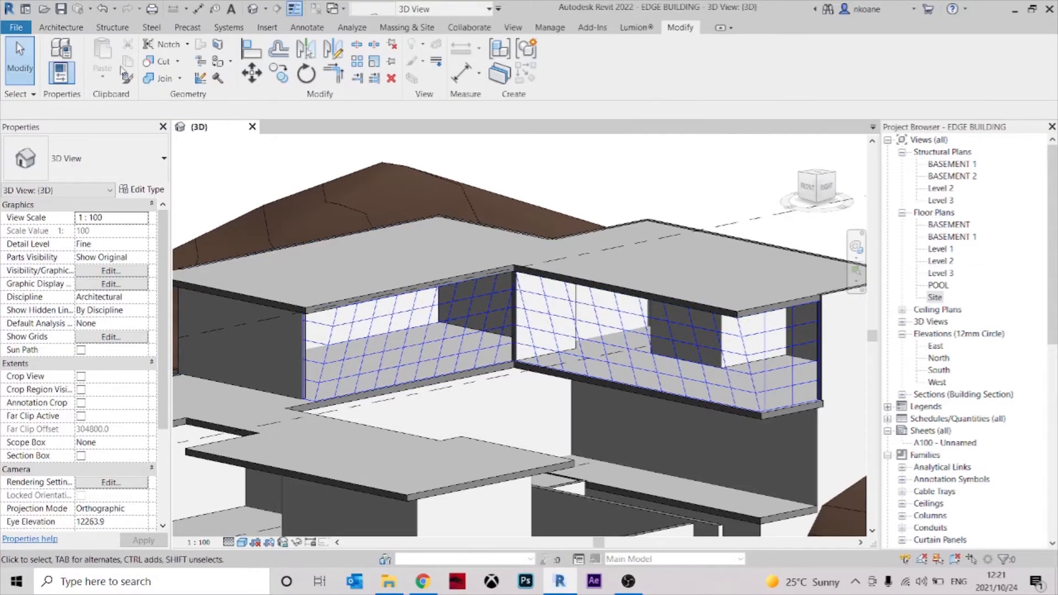
- Create a new family from the Metric Curtain Panel Pattern Based template
click(26, 9)
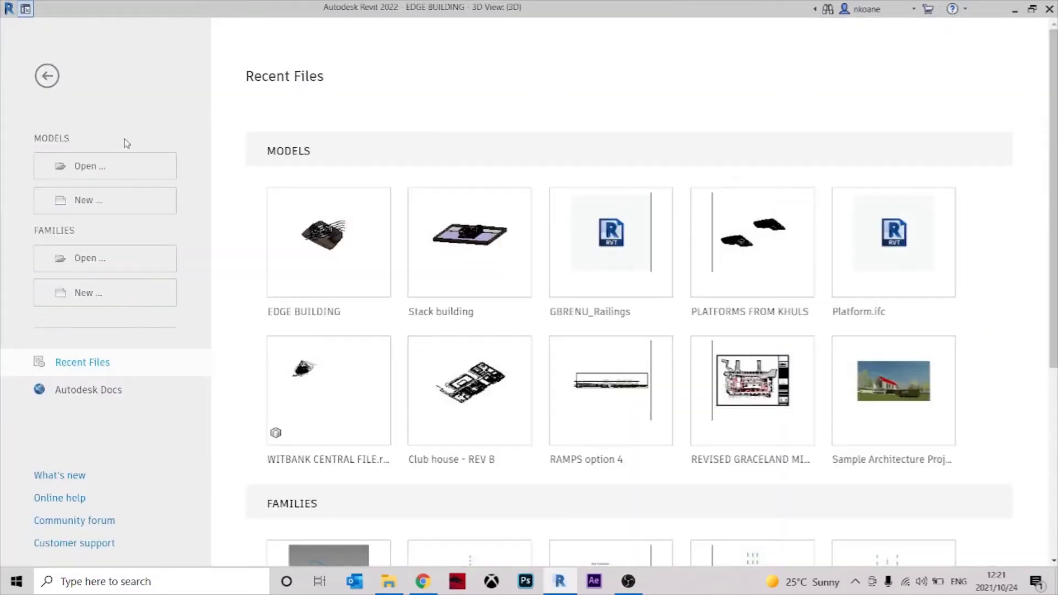
click(106, 207)
key(Escape)
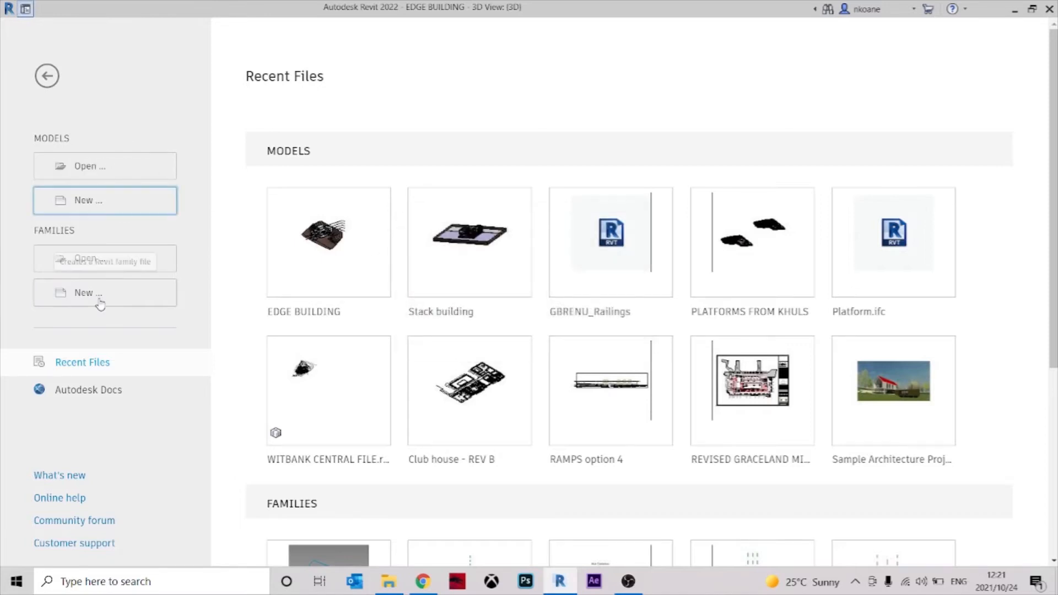
click(99, 297)
click(603, 363)
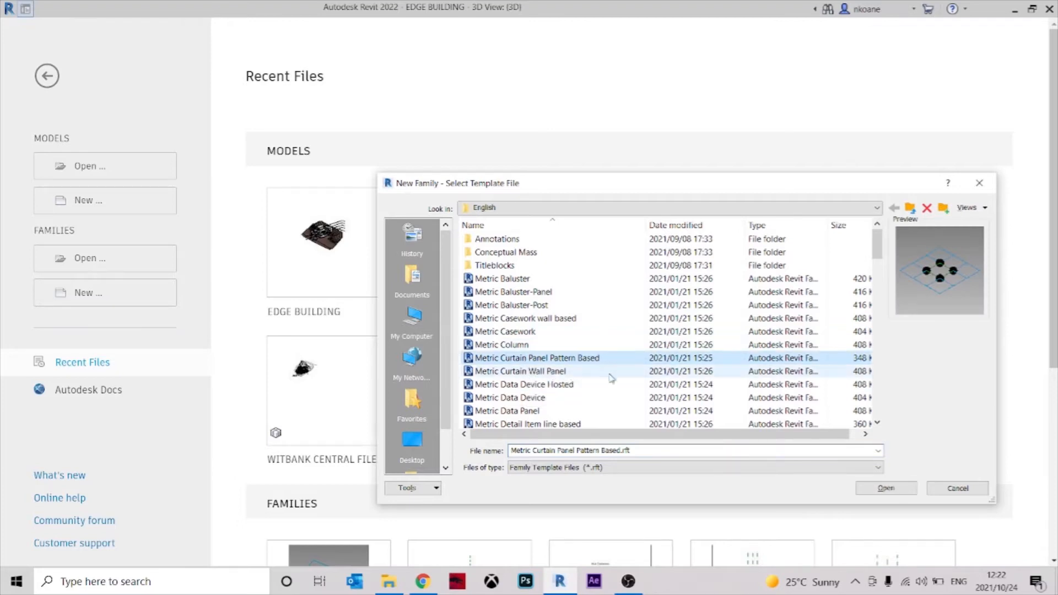
click(885, 488)
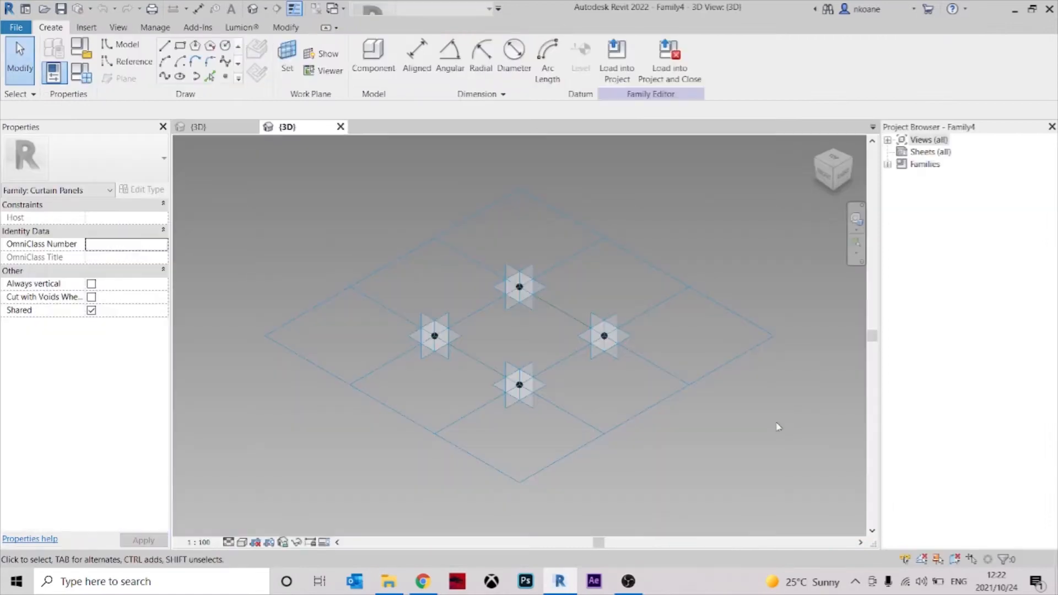
- Set the tile pattern grid's horizontal spacing to 1000 and vertical spacing to 800
shift+middle_drag(645, 371, 786, 363)
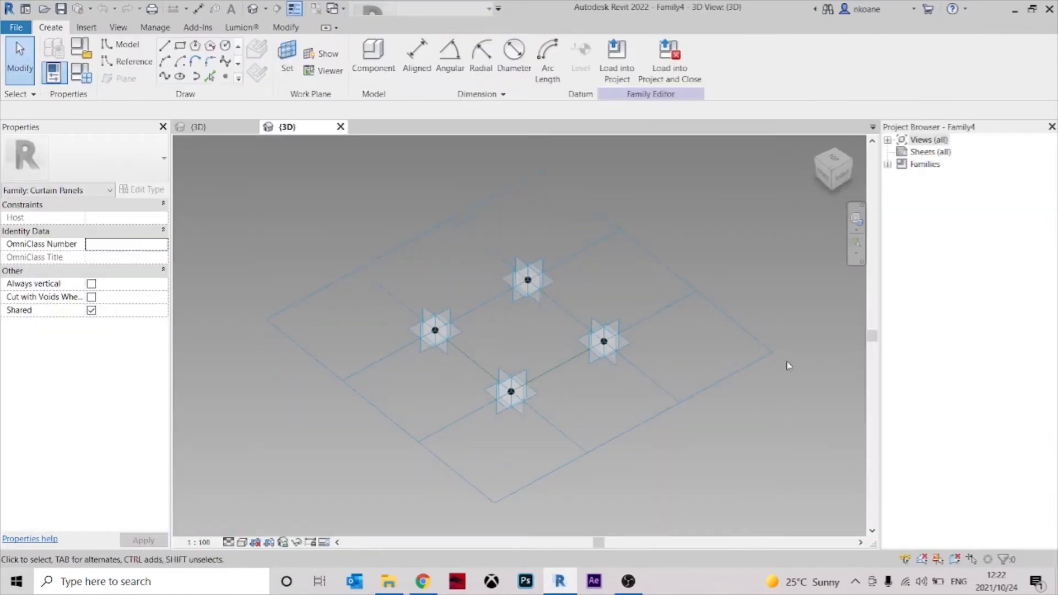
click(704, 300)
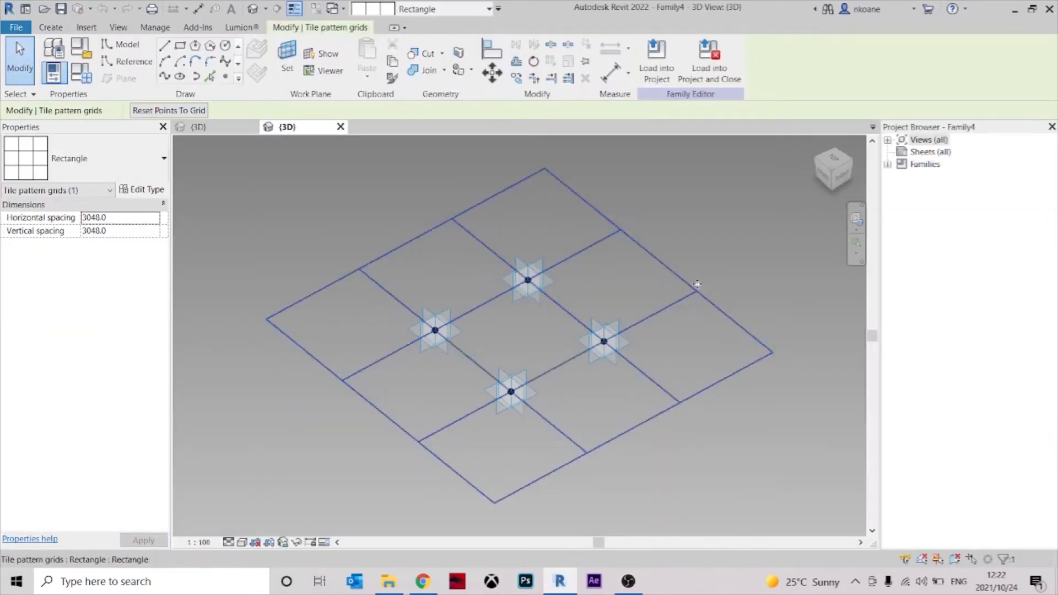
double_click(117, 220)
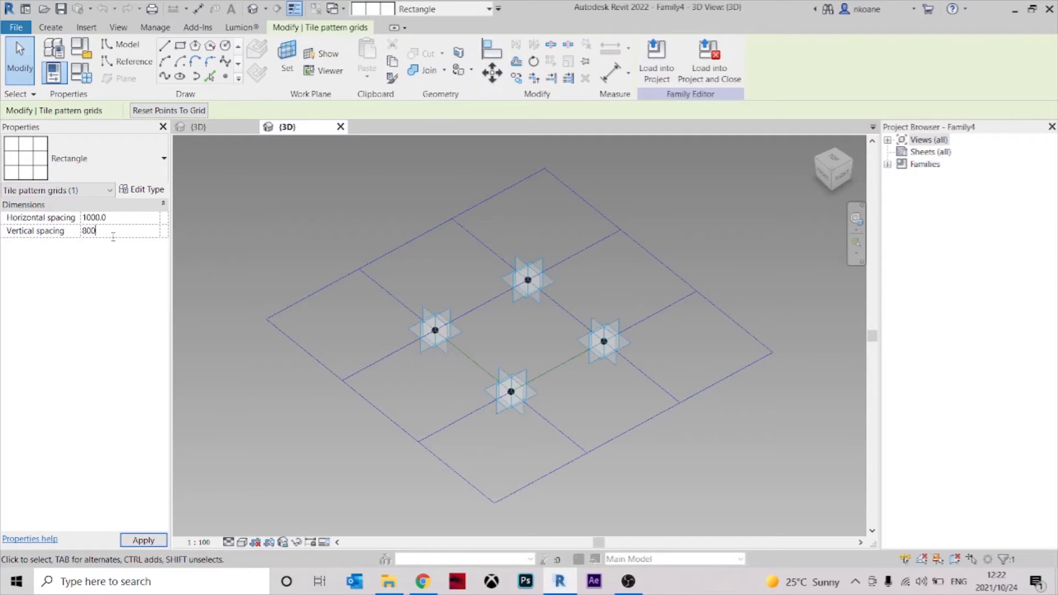
key(Return)
scroll(316, 328, up, 2)
shift+middle_drag(316, 328, 437, 474)
scroll(299, 302, up, 1)
scroll(307, 304, up, 2)
mouse_move(491, 432)
shift+middle_down()
mouse_move(512, 400)
mouse_move(498, 397)
mouse_move(468, 427)
mouse_move(479, 420)
shift+middle_up()
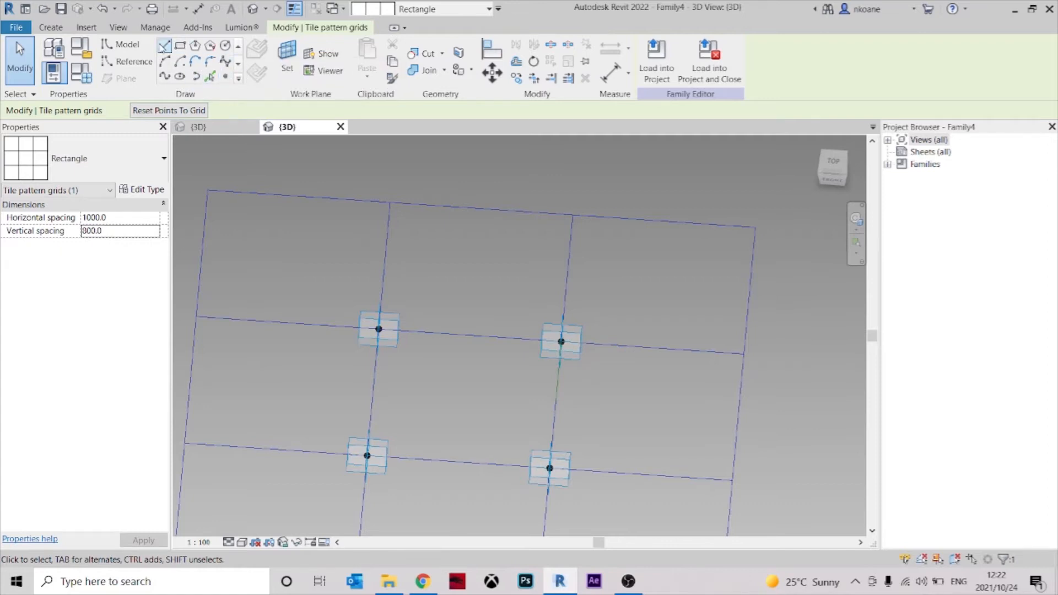
click(165, 48)
shift+middle_drag(512, 388, 503, 356)
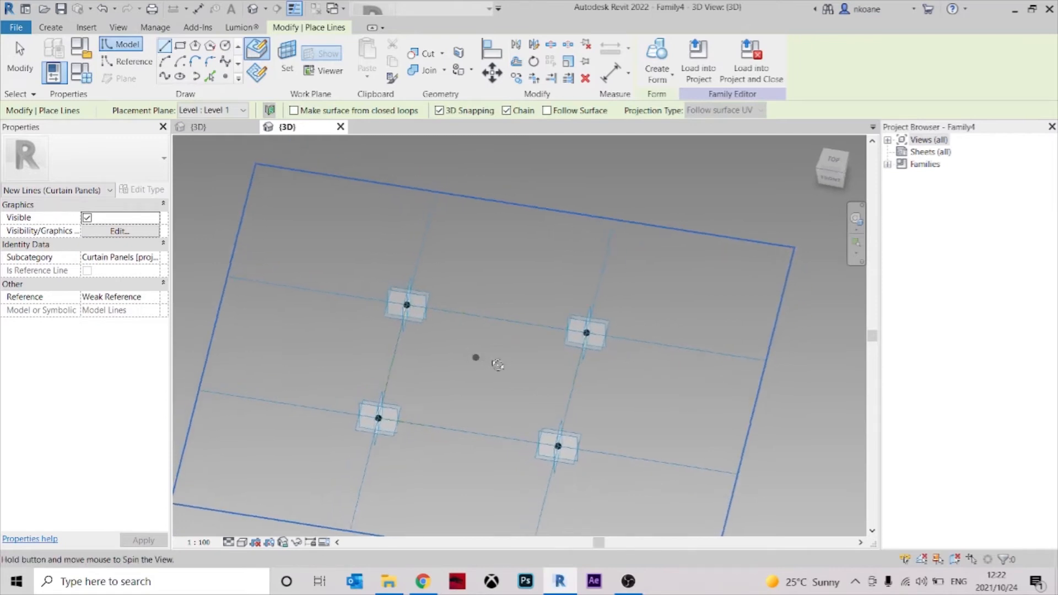
scroll(418, 350, up, 2)
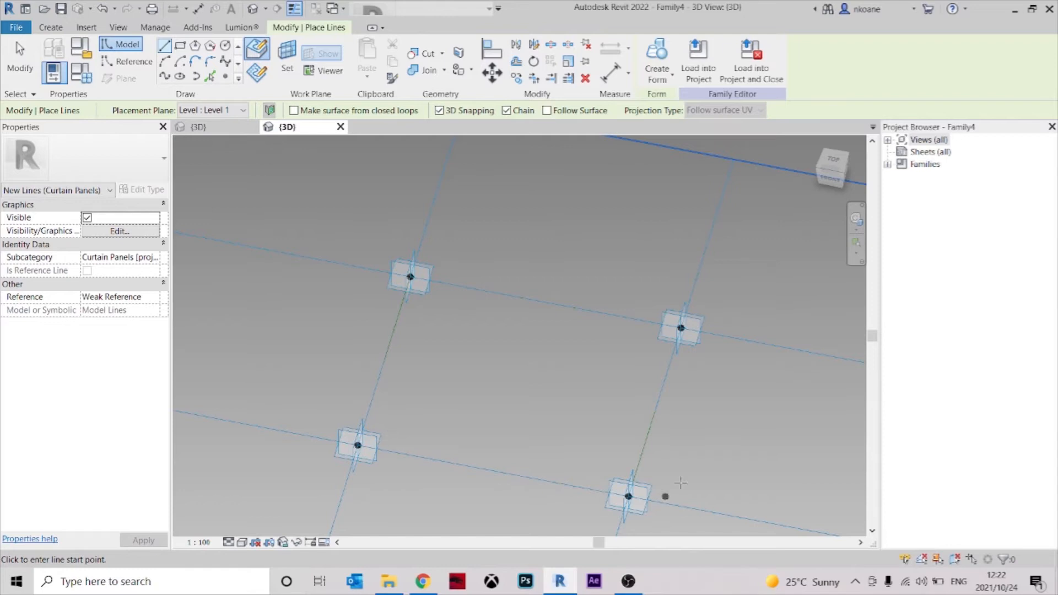
middle_drag(457, 384, 461, 373)
key(Escape)
- Place a reference point partway along one side of the central tile's reference lines and set its plane as the work plane
click(225, 77)
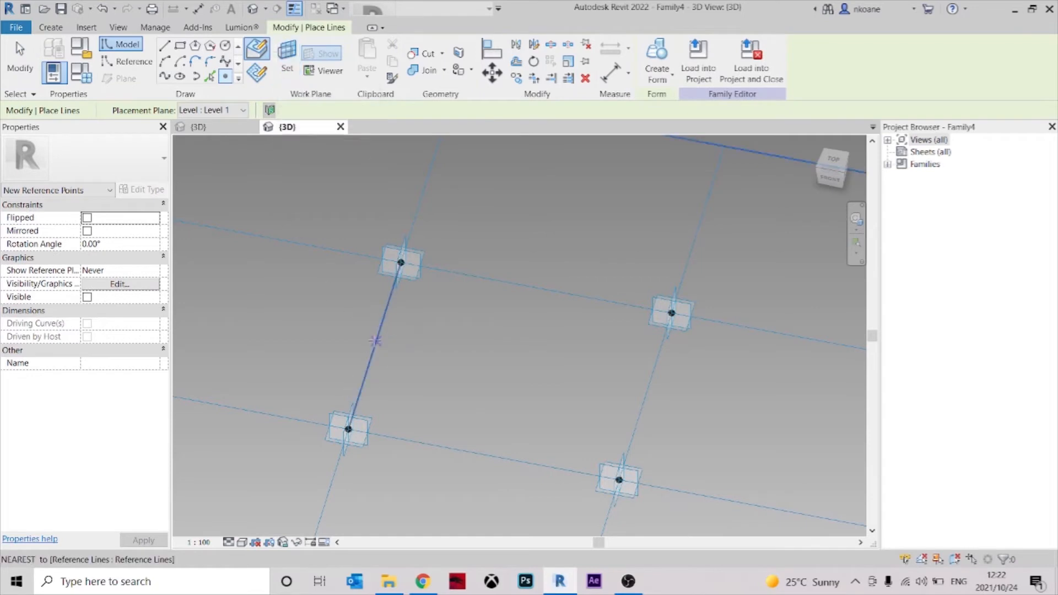
key(Escape)
shift+middle_drag(447, 385, 469, 401)
scroll(391, 317, up, 3)
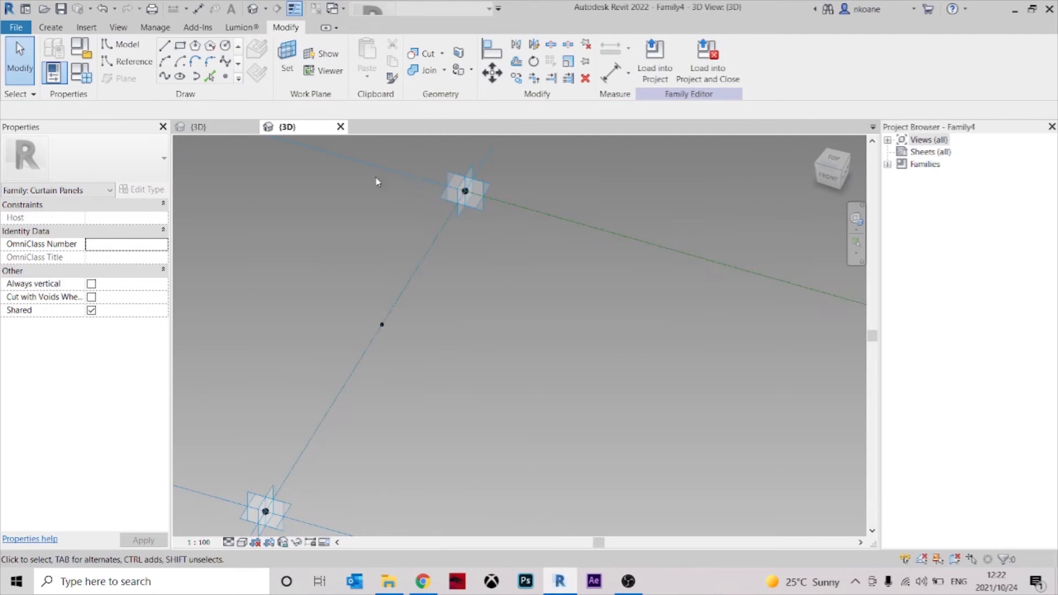
click(287, 58)
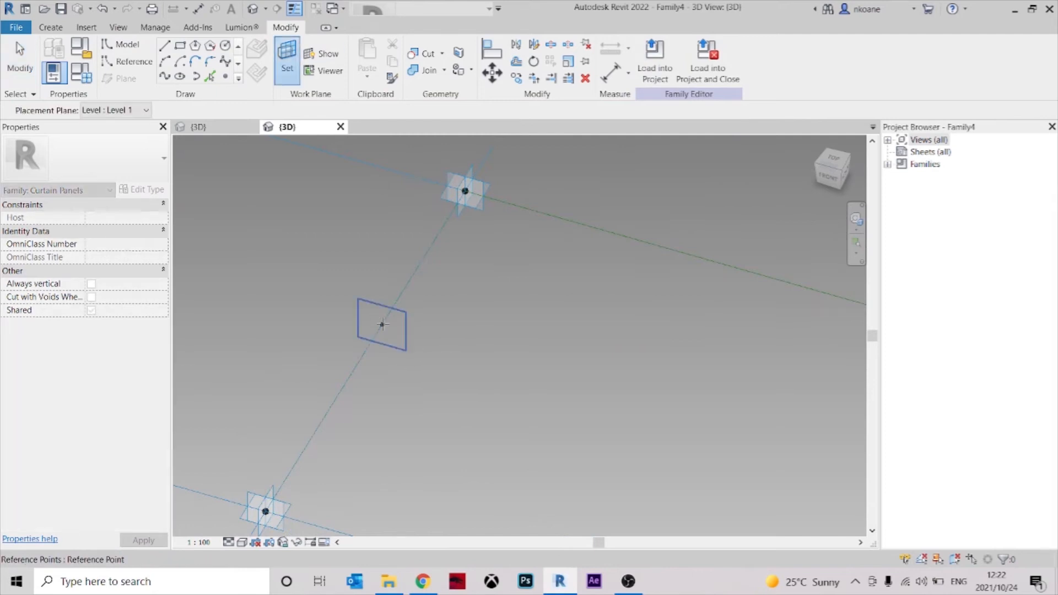
click(382, 326)
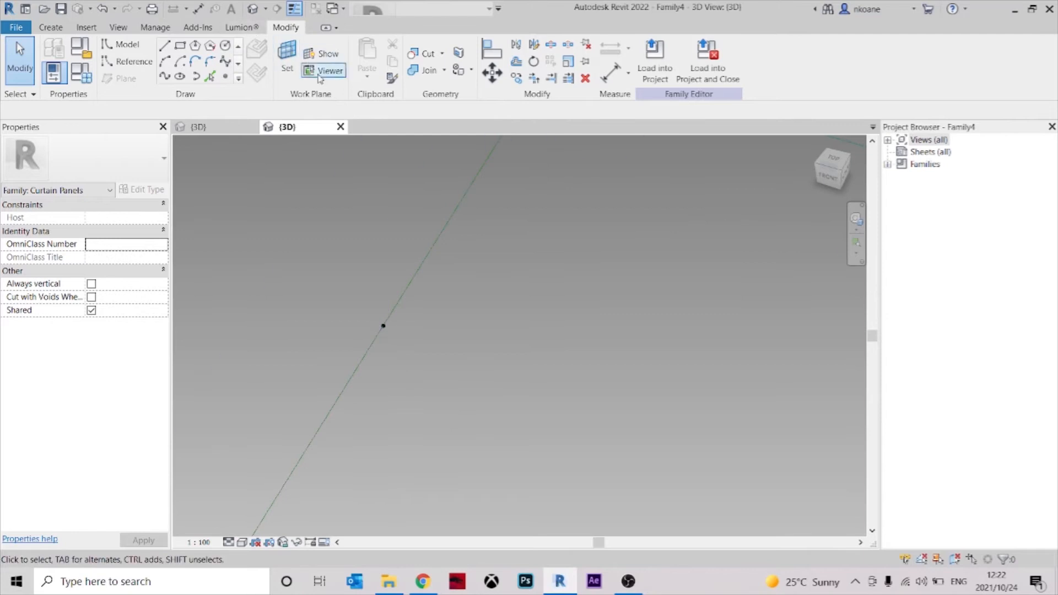
- Show the active work plane and inspect it against the reference point on the tile grid
click(325, 55)
shift+middle_drag(387, 275, 432, 330)
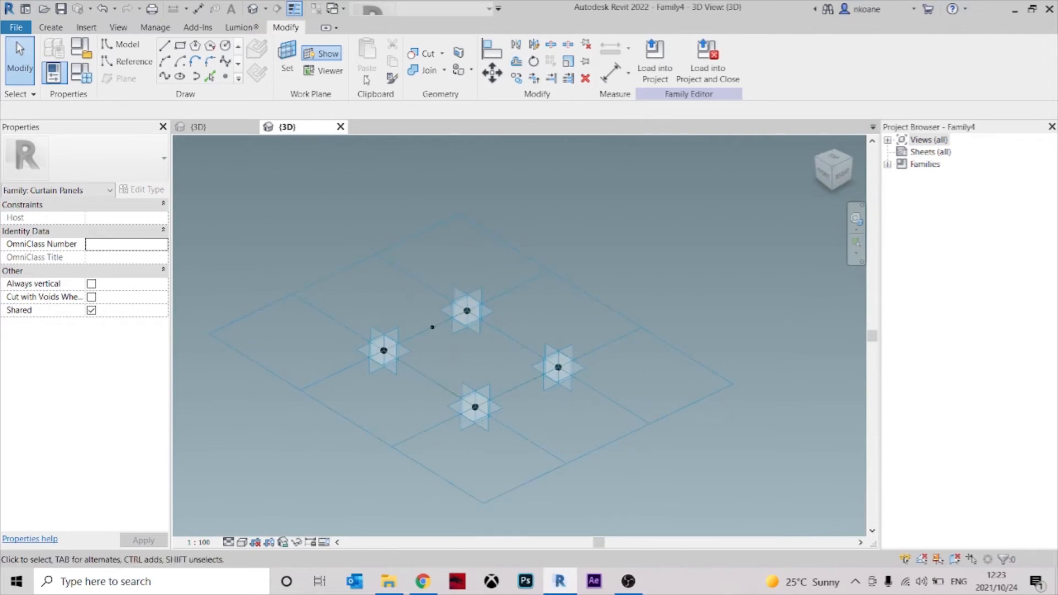
scroll(425, 331, up, 5)
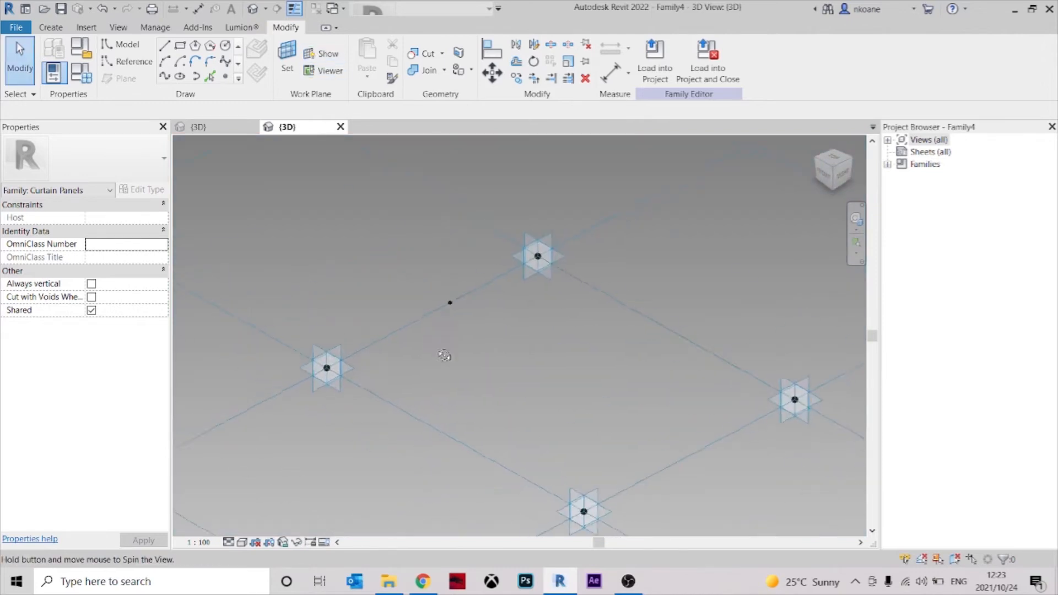
- Draw a five-sided inscribed polygon centred on the reference point, with a radius of about 20
scroll(410, 292, up, 2)
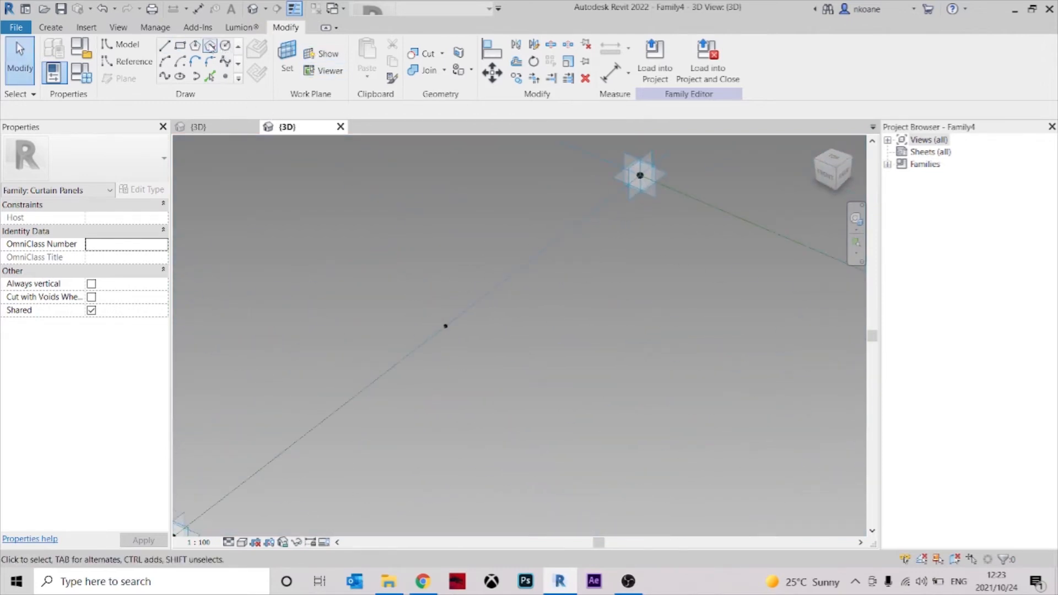
click(210, 47)
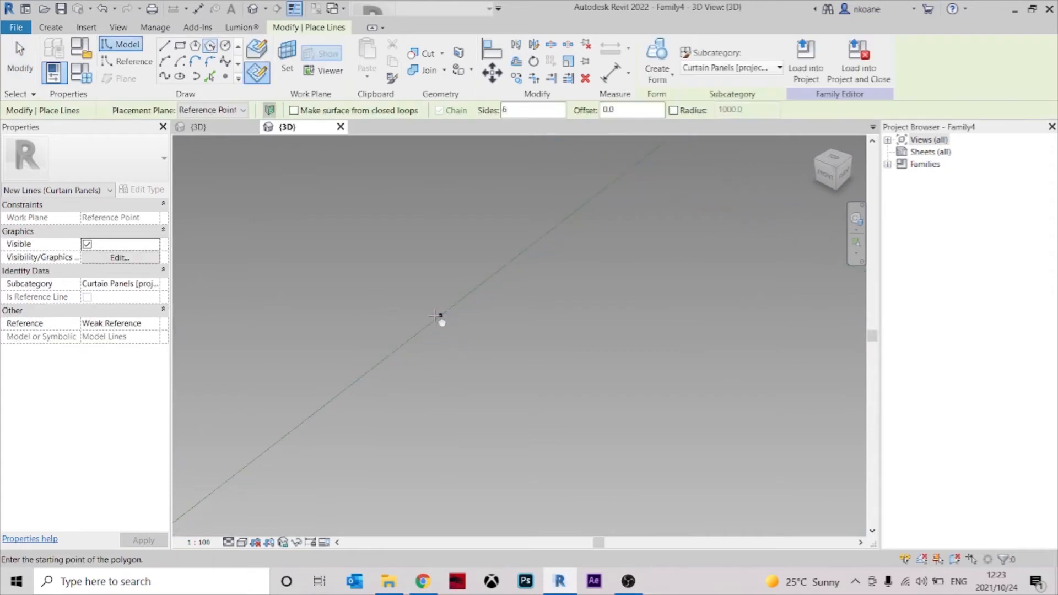
click(196, 46)
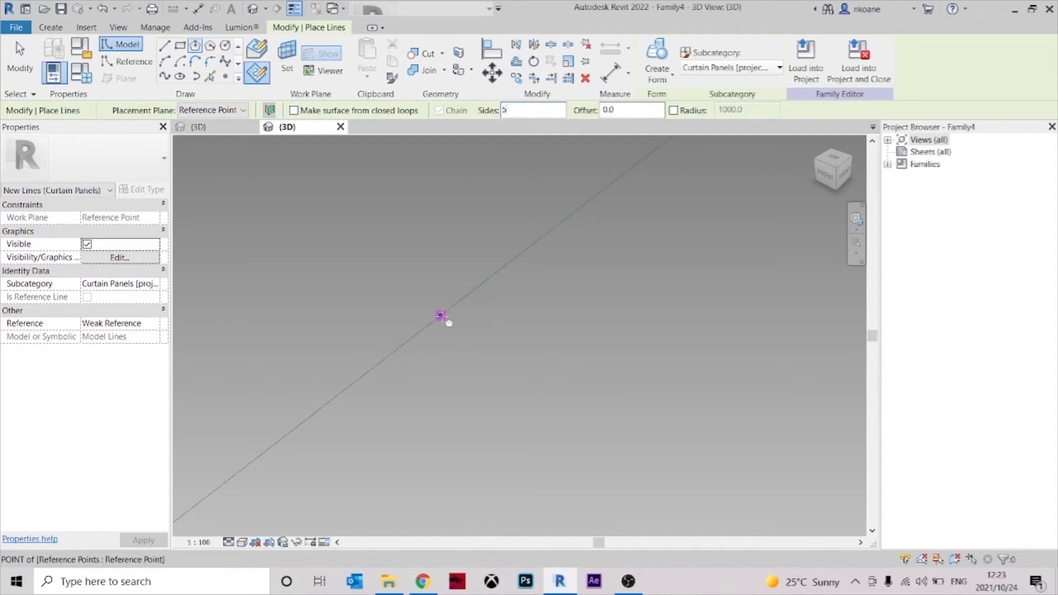
click(441, 316)
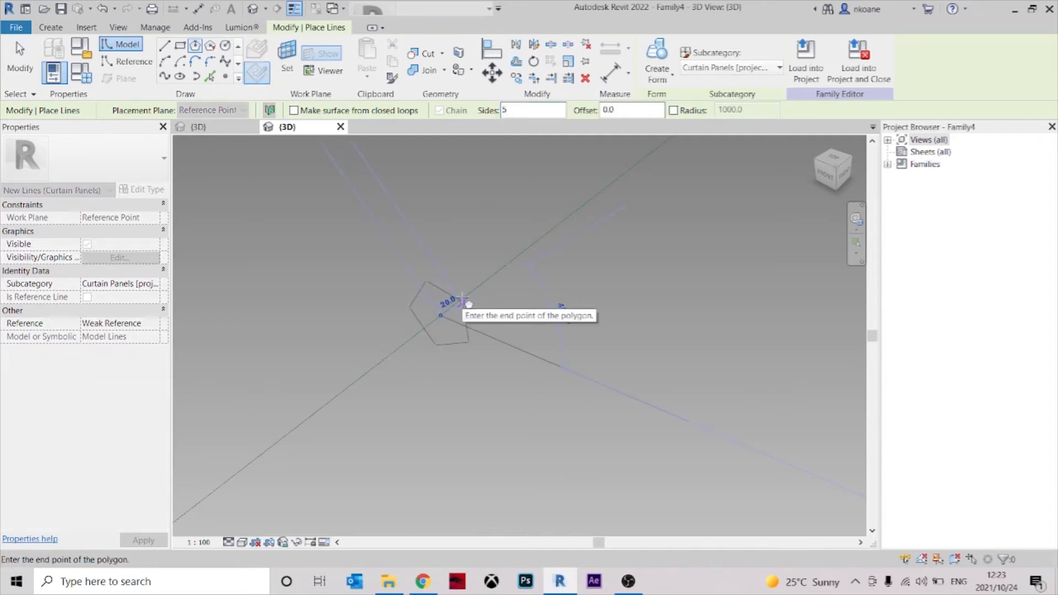
click(469, 304)
key(Escape)
key(Escape)
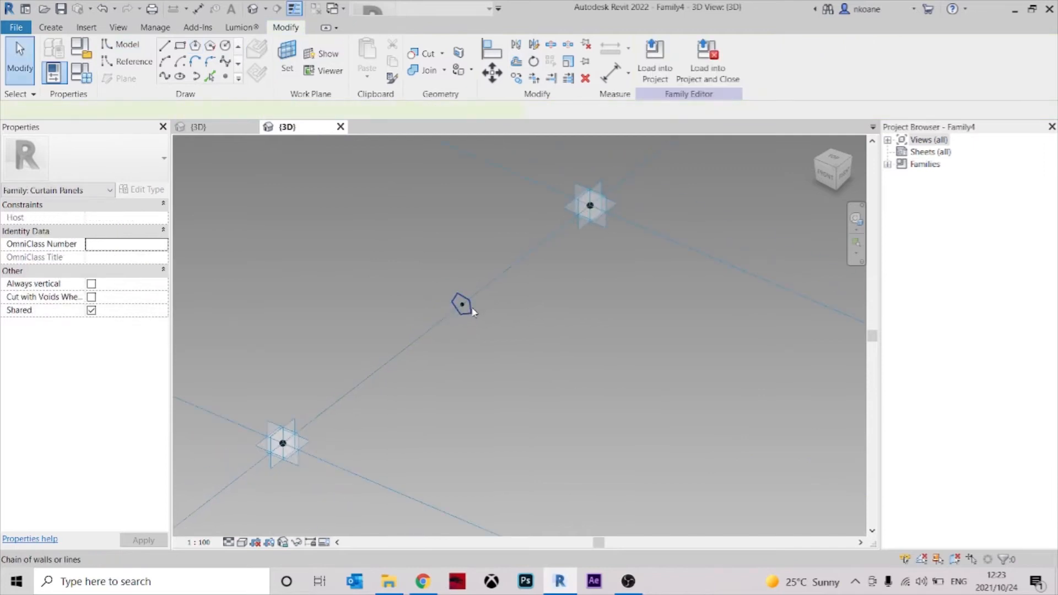
- Create a solid frame form by sweeping the pentagon profile along the central tile's reference lines
click(471, 310)
scroll(472, 311, down, 3)
ctrl+click(492, 286)
mouse_move(557, 388)
shift+middle_down()
mouse_move(585, 370)
mouse_move(572, 395)
shift+middle_up()
shift+middle_drag(572, 394, 548, 295)
click(667, 55)
- Create a solid extruded form from the closed chain of four reference lines inside the frame
key(Tab)
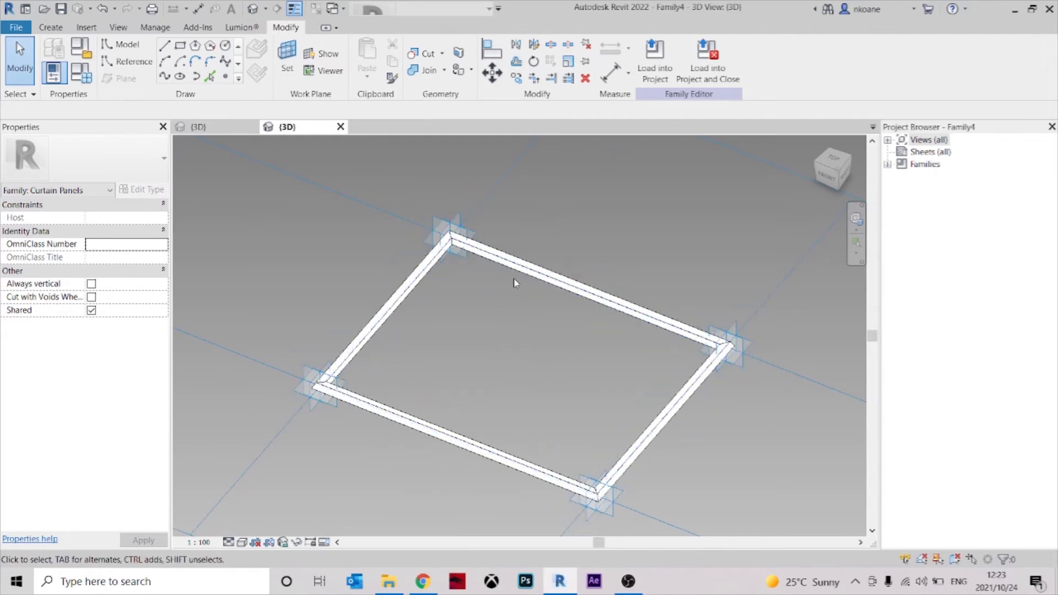
key(Tab)
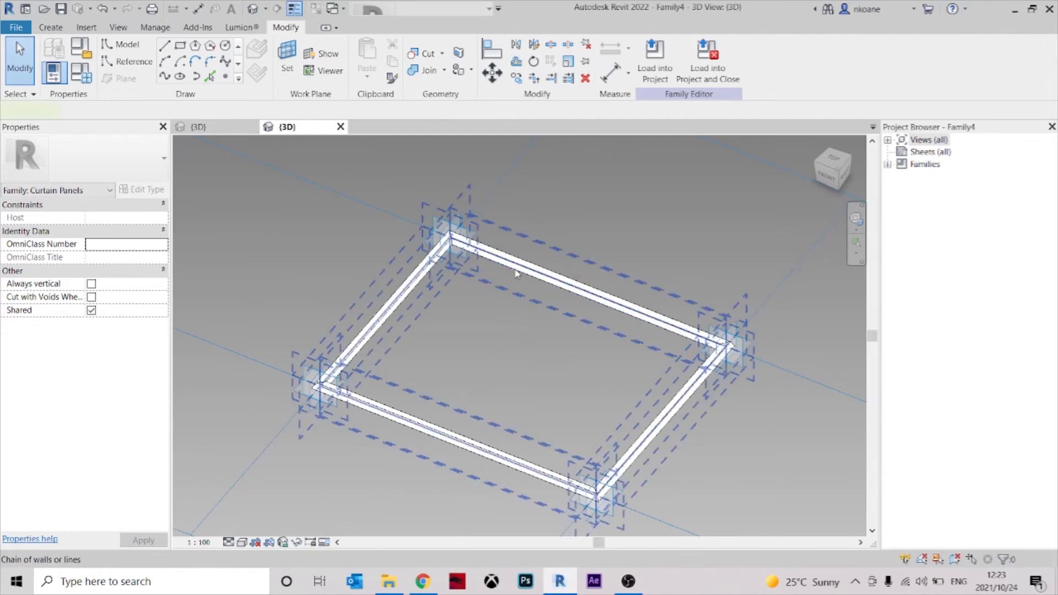
click(516, 273)
click(658, 55)
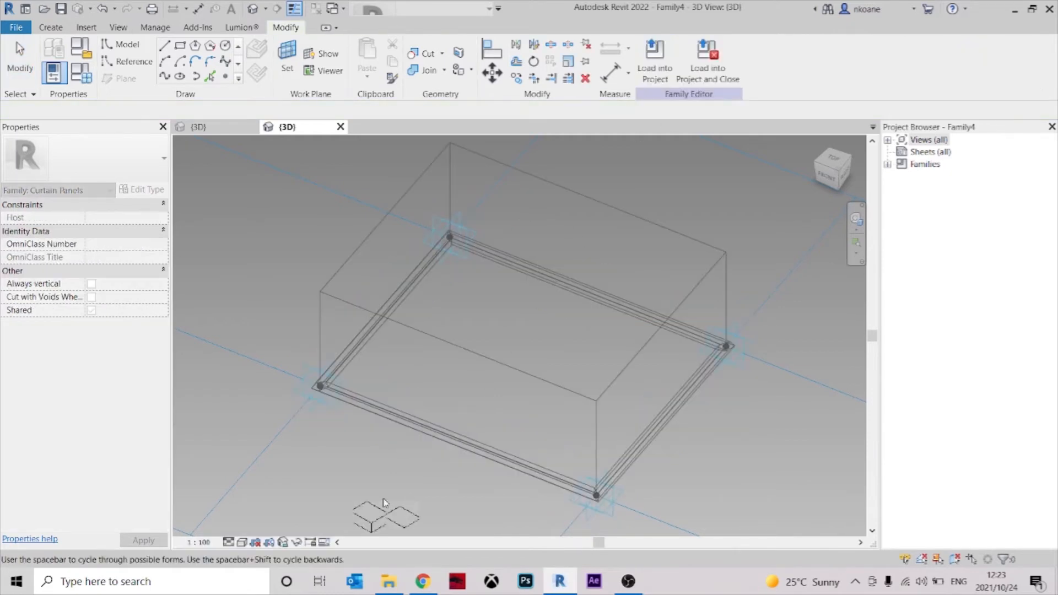
click(369, 521)
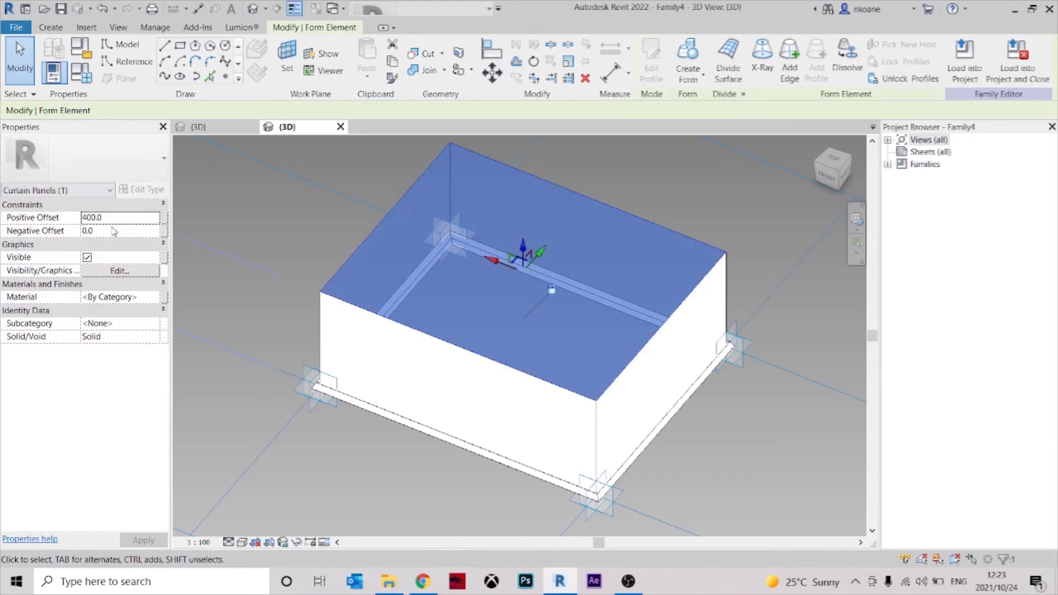
- Set the infill form's positive offset to 5
click(90, 217)
shift+middle_drag(553, 339, 523, 343)
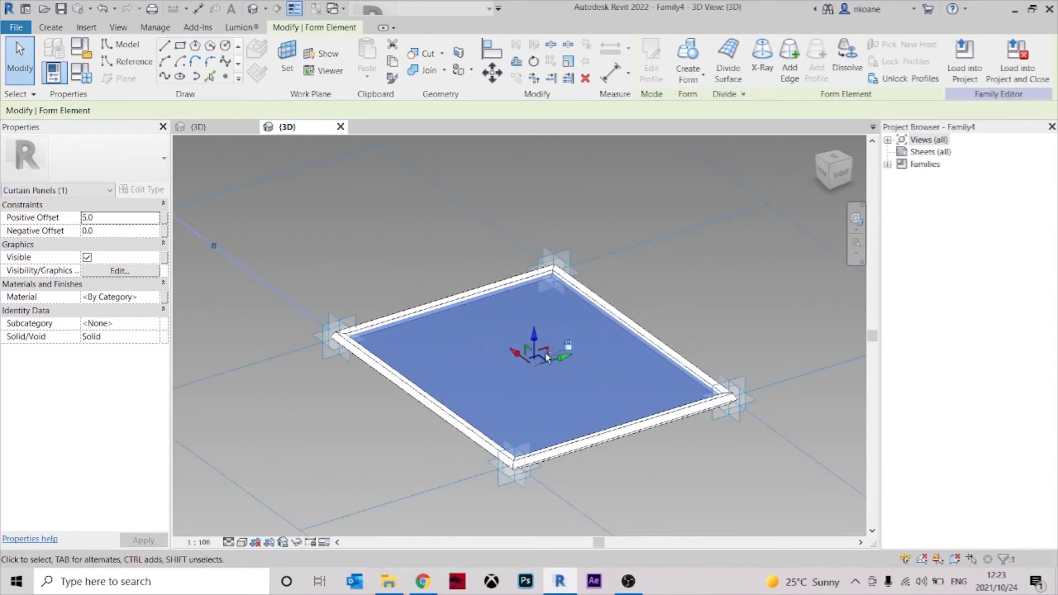
key(Escape)
shift+middle_drag(587, 365, 489, 342)
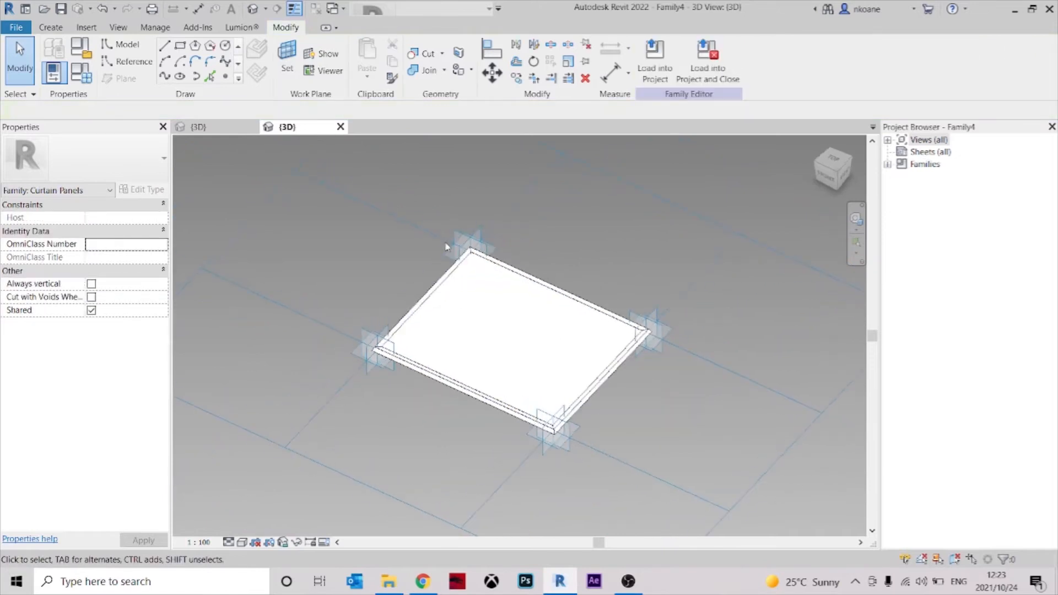
- Filter a selection of the whole tile down to the Curtain Panels forms and inspect the frame and infill from several angles
drag(467, 310, 704, 449)
scroll(616, 367, down, 2)
drag(407, 221, 743, 469)
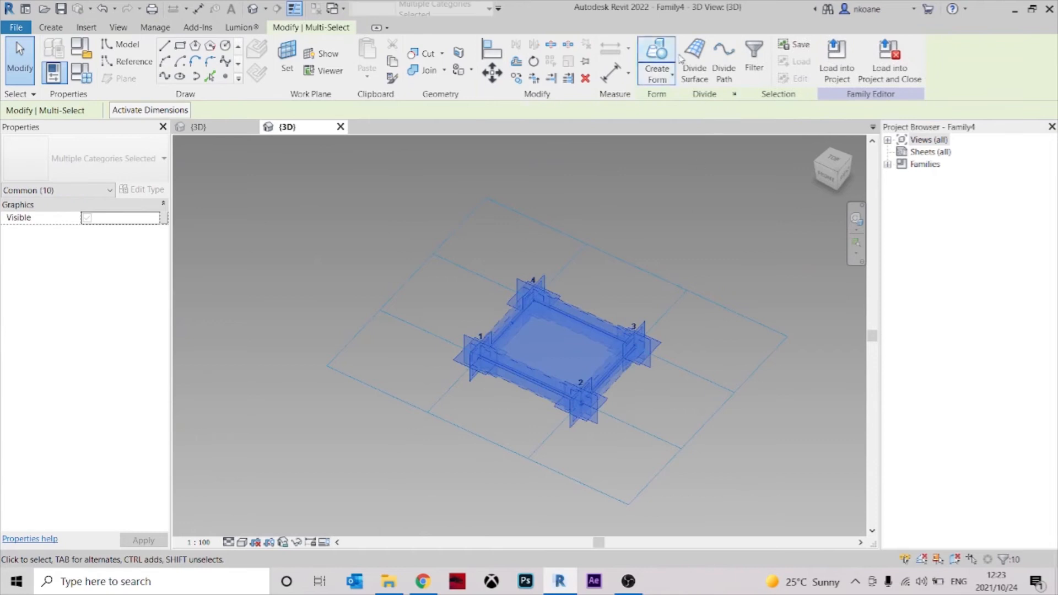
click(749, 58)
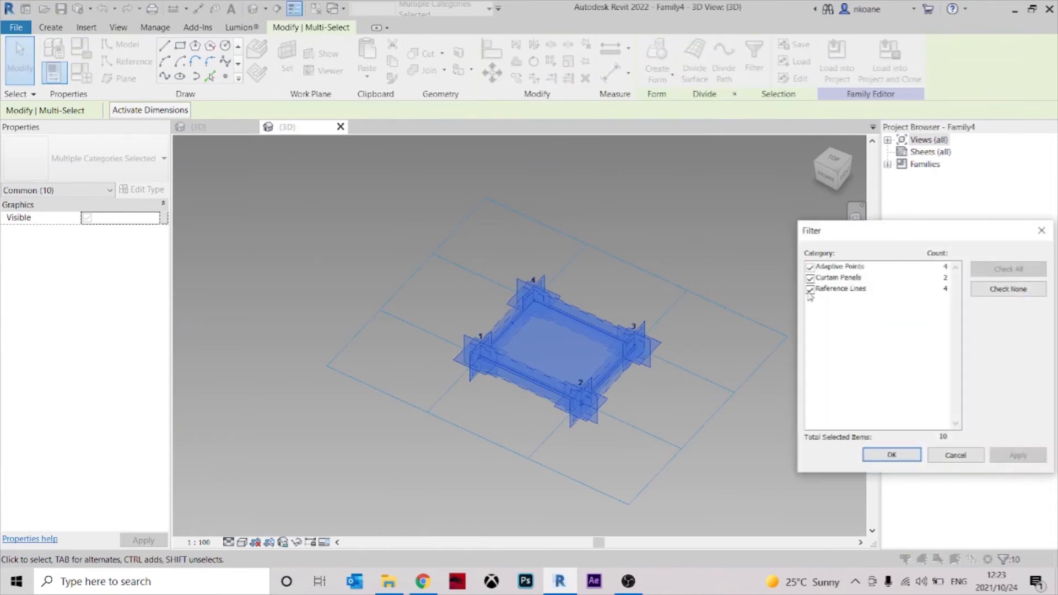
click(809, 266)
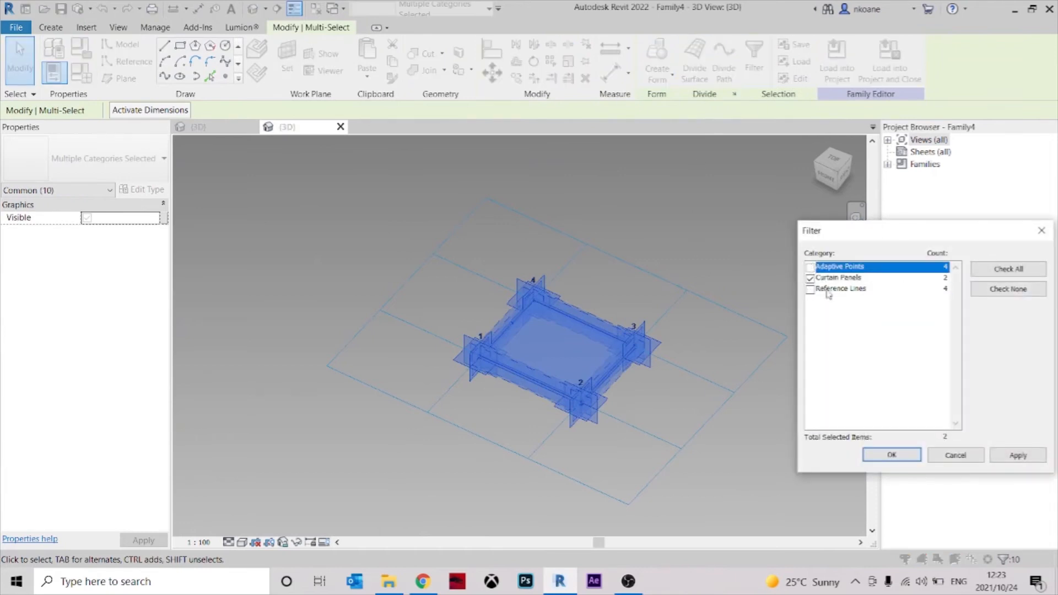
click(881, 459)
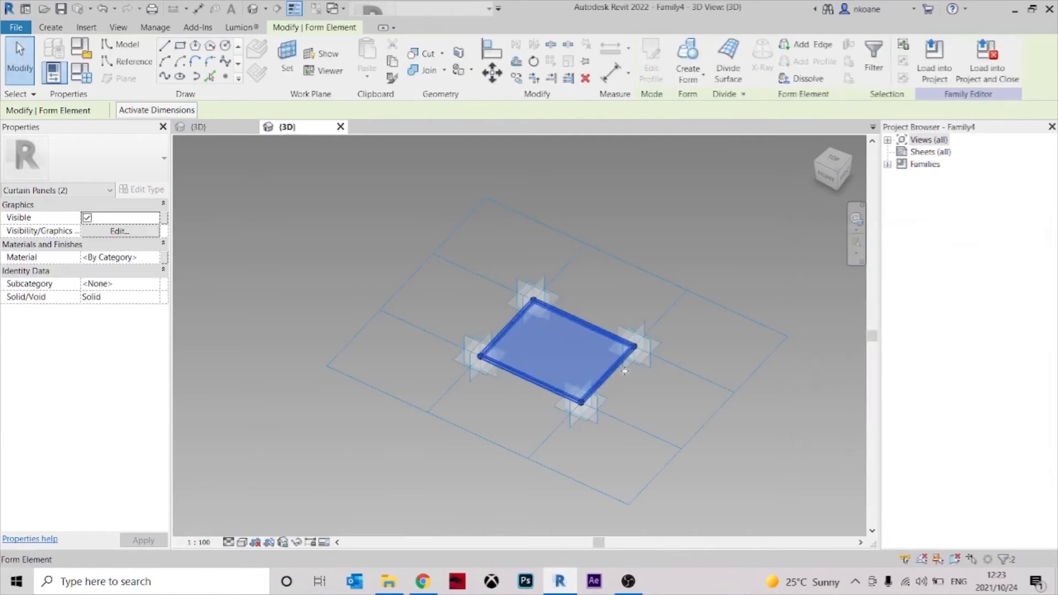
scroll(577, 383, up, 5)
shift+middle_drag(576, 383, 688, 392)
shift+middle_drag(522, 346, 546, 405)
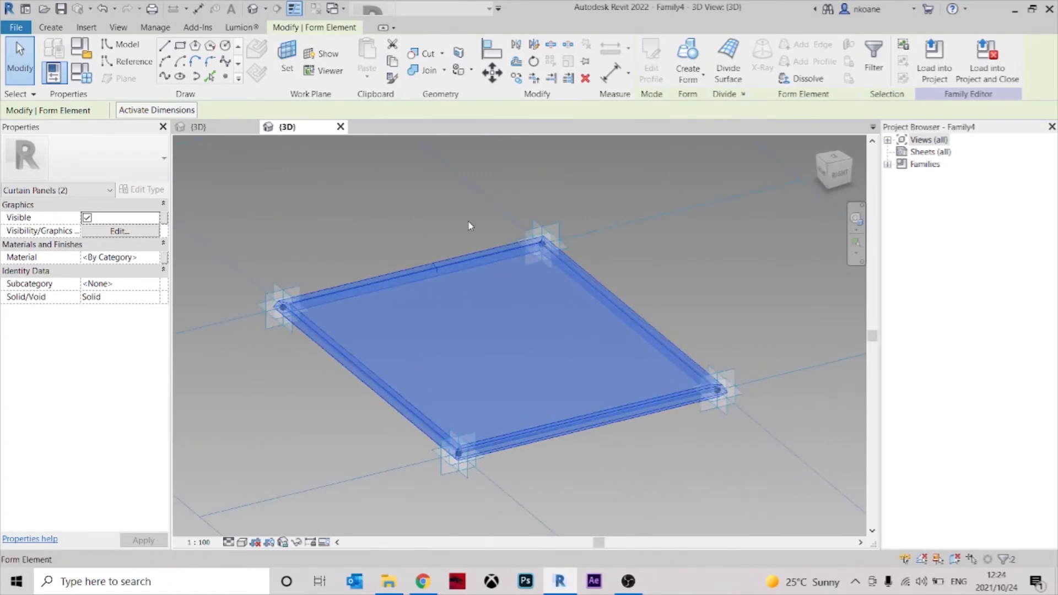
shift+middle_drag(583, 406, 475, 304)
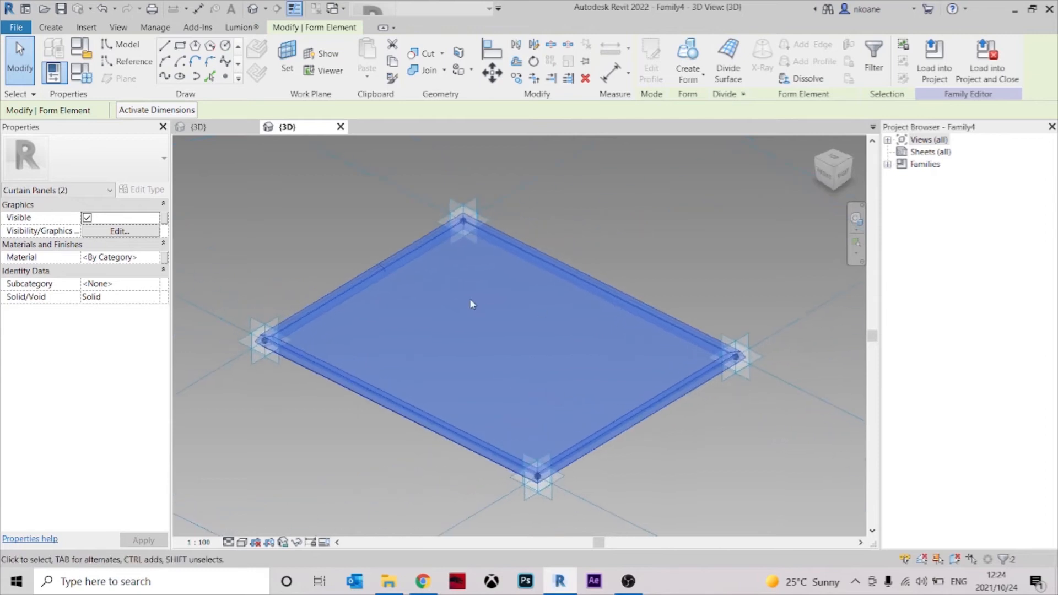
click(294, 223)
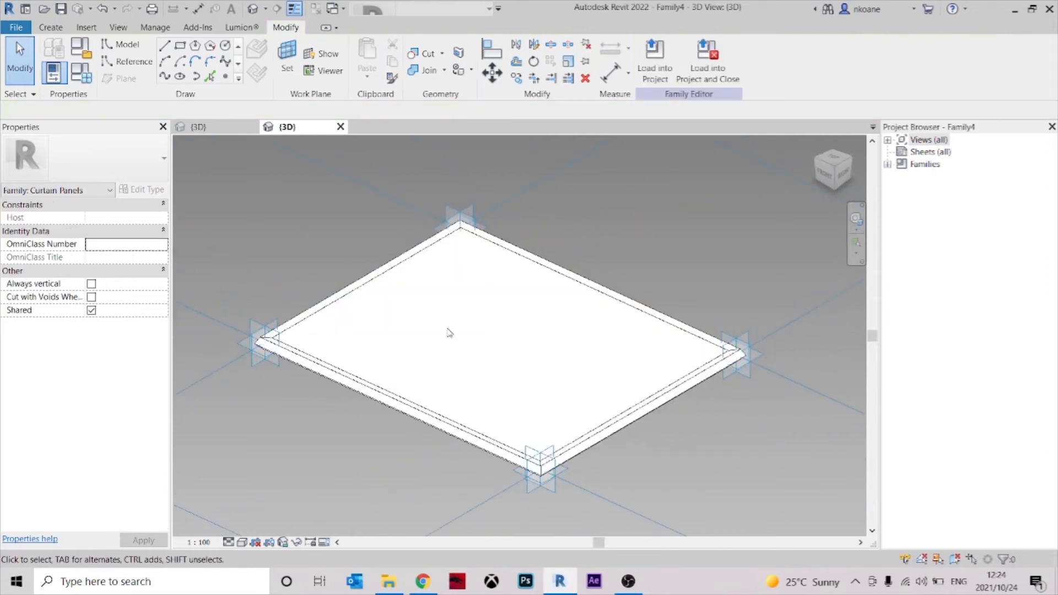
- Isolate the infill form in the selection, excluding the frame, adaptive points and reference lines, and assign it the Glass material
scroll(368, 264, up, 2)
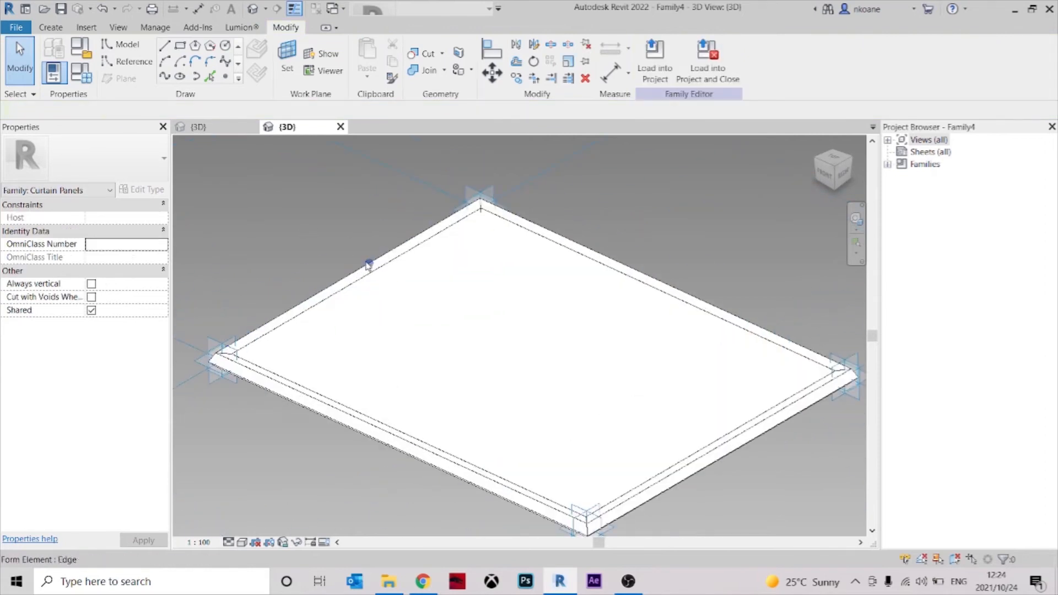
click(410, 255)
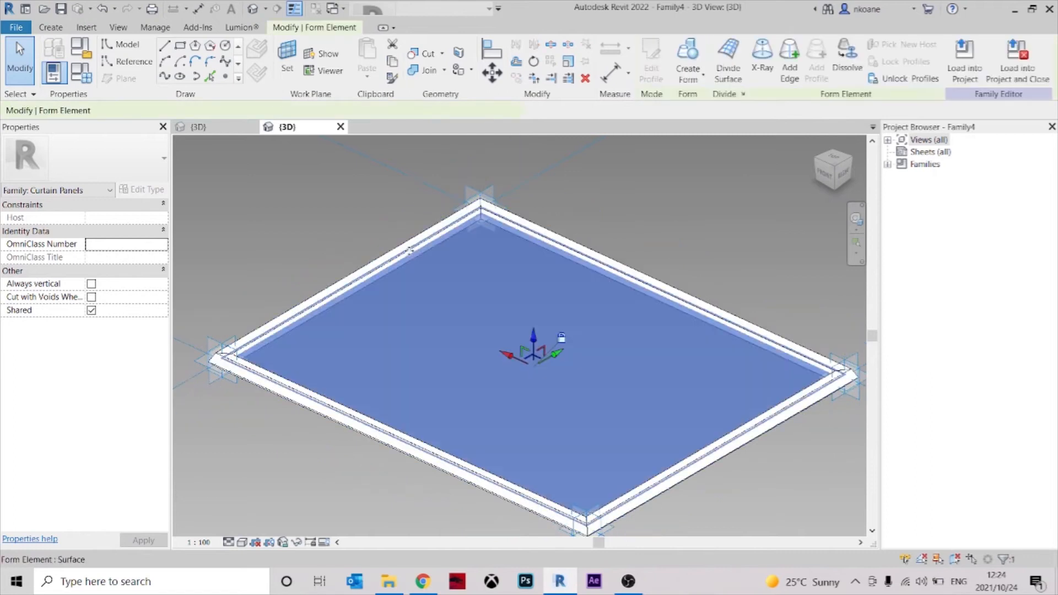
shift+middle_drag(609, 365, 658, 416)
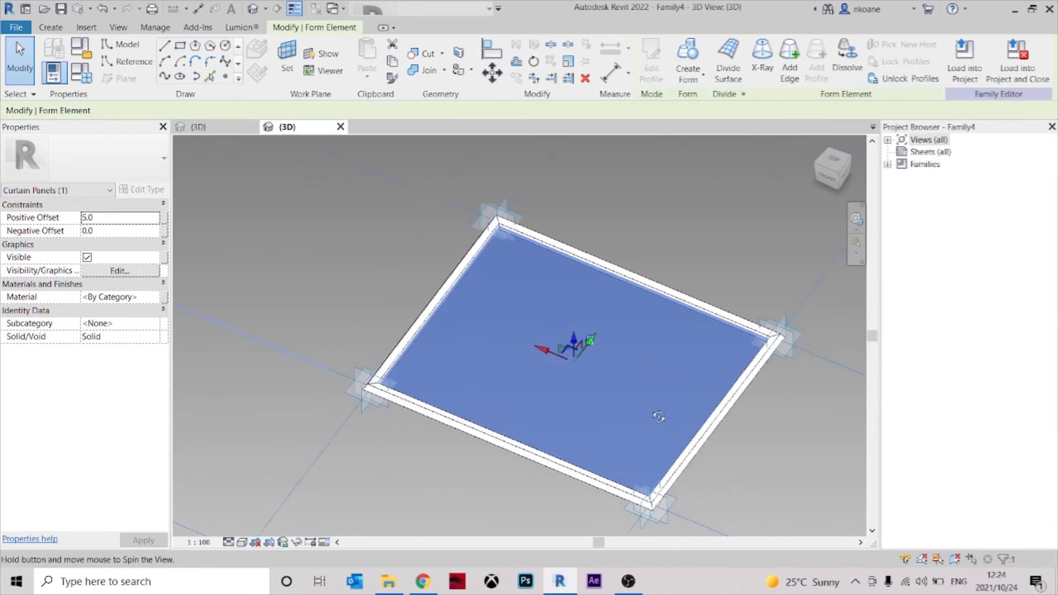
drag(737, 472, 436, 217)
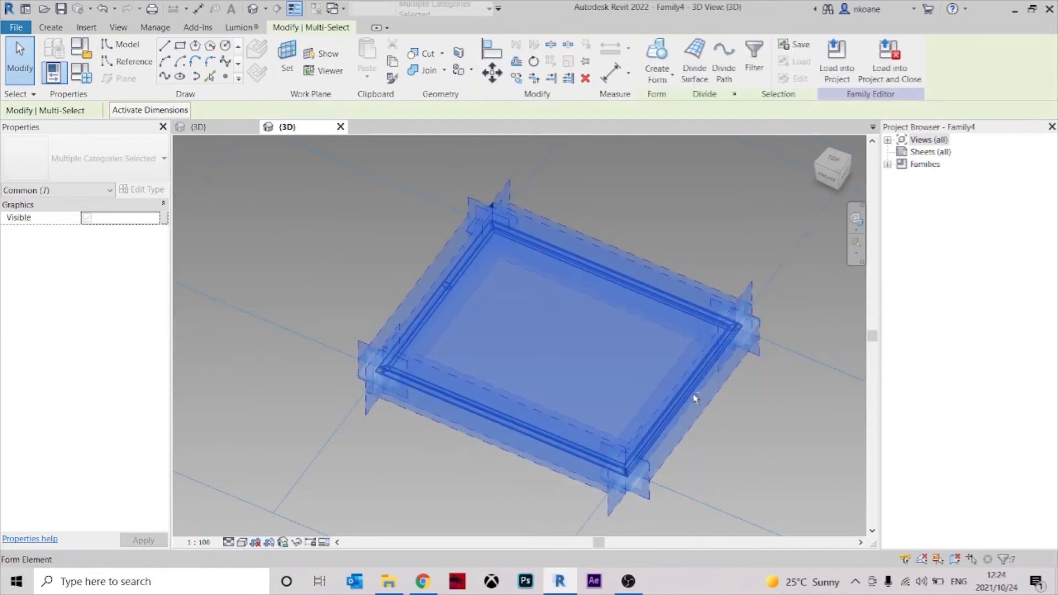
shift+click(693, 394)
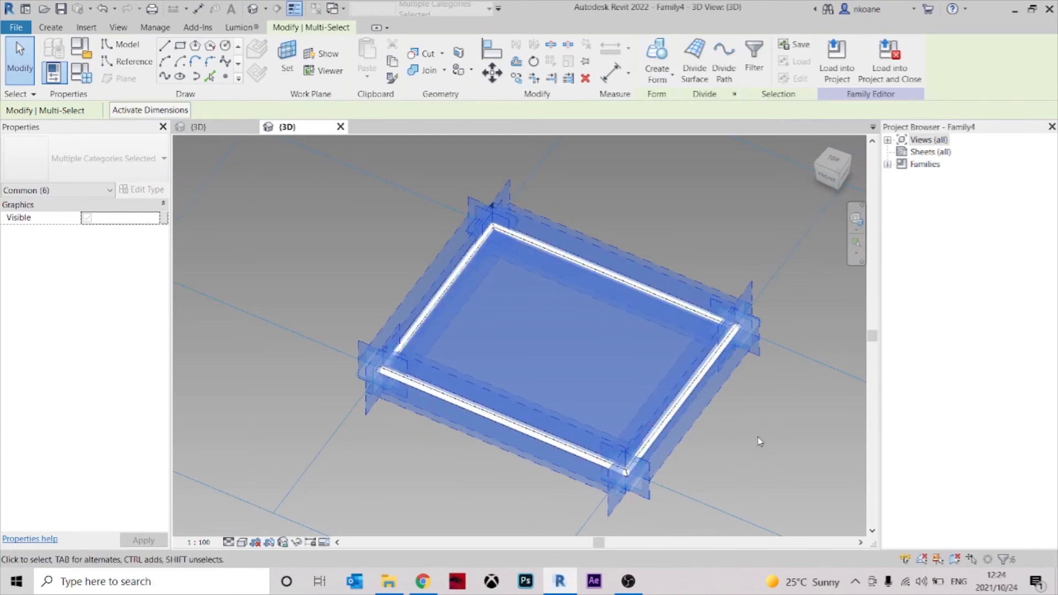
shift+middle_drag(763, 440, 768, 403)
click(755, 61)
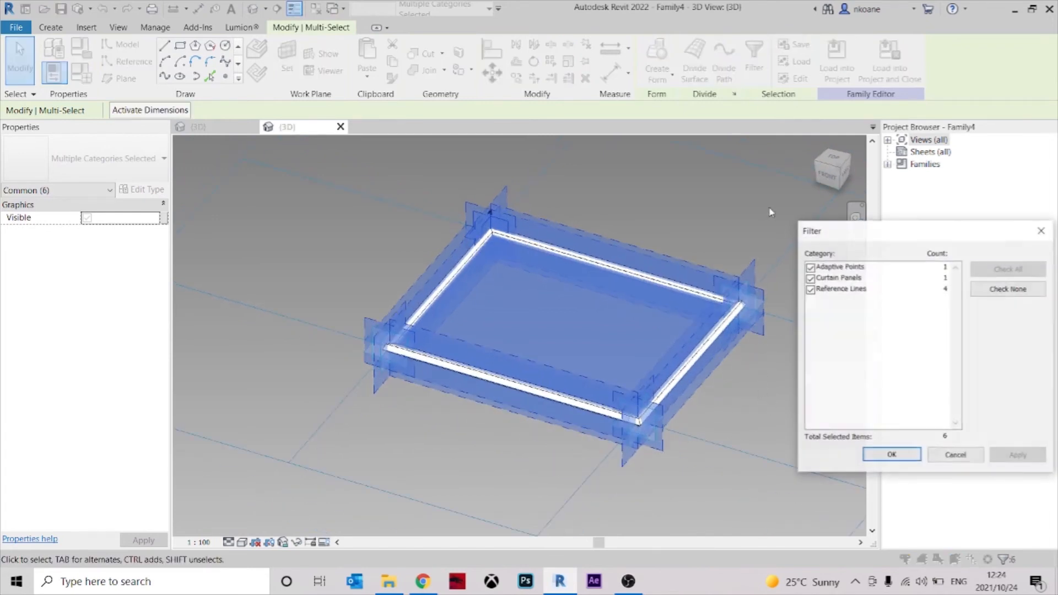
click(810, 289)
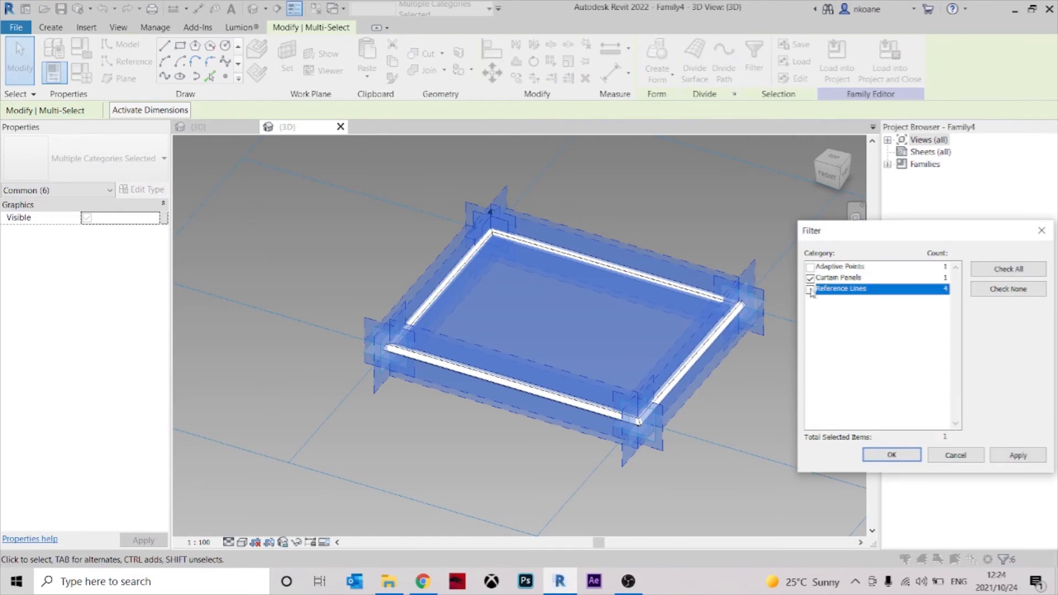
click(895, 455)
shift+middle_drag(635, 401, 623, 377)
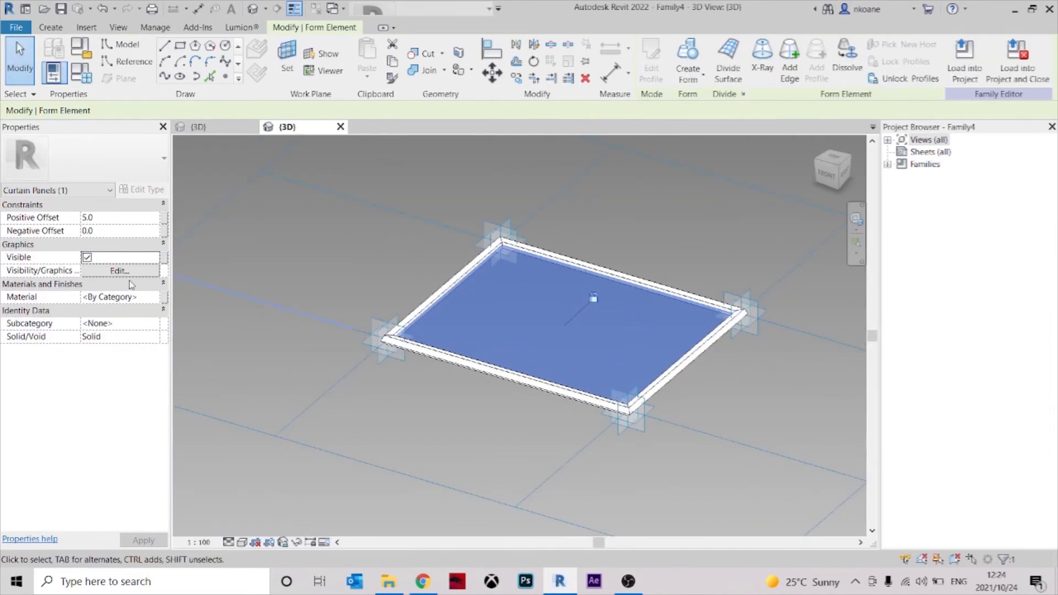
click(157, 298)
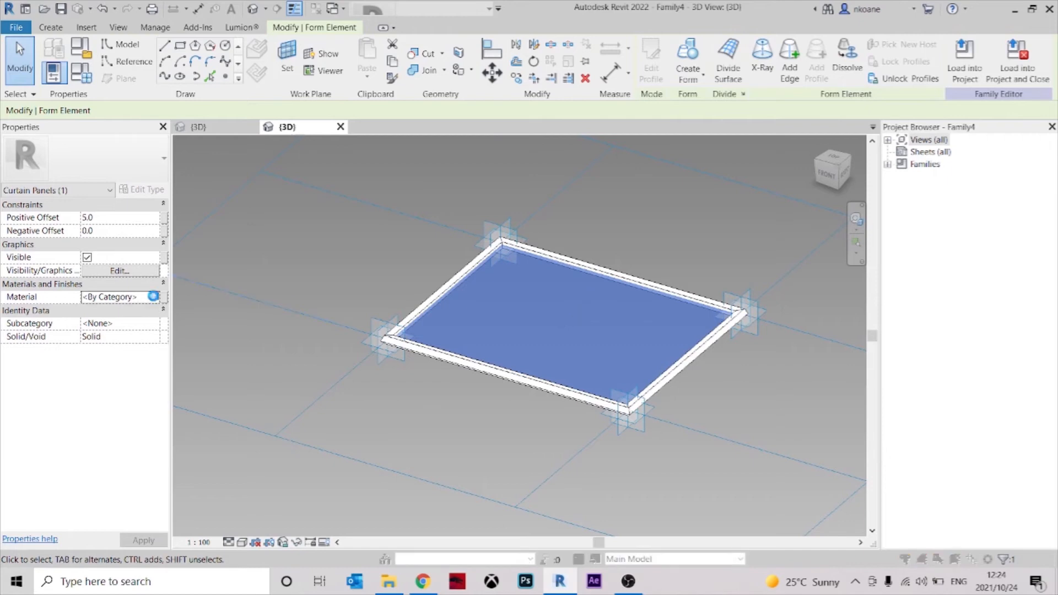
click(154, 297)
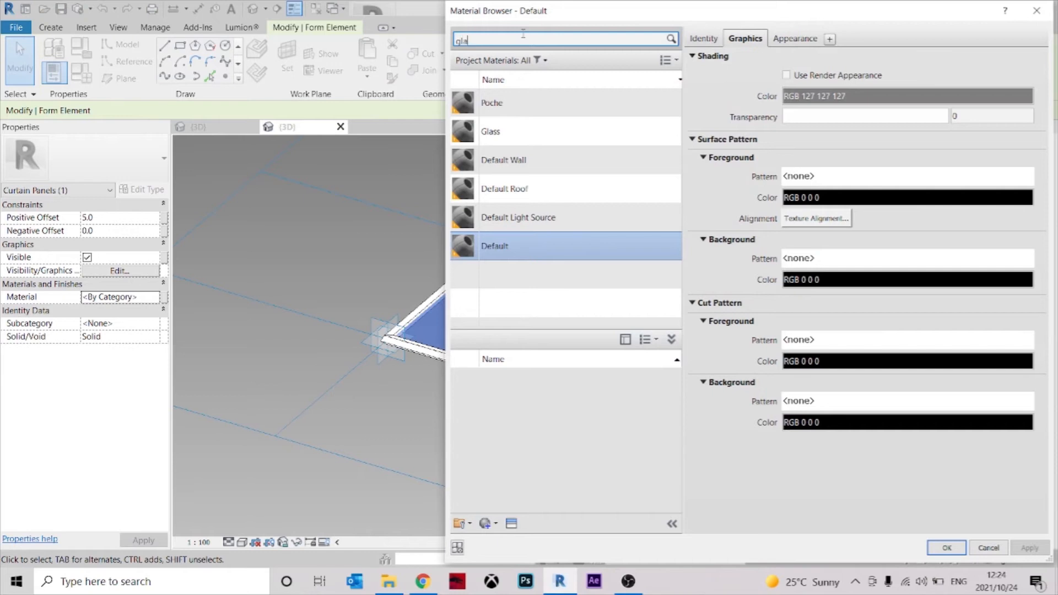
click(502, 119)
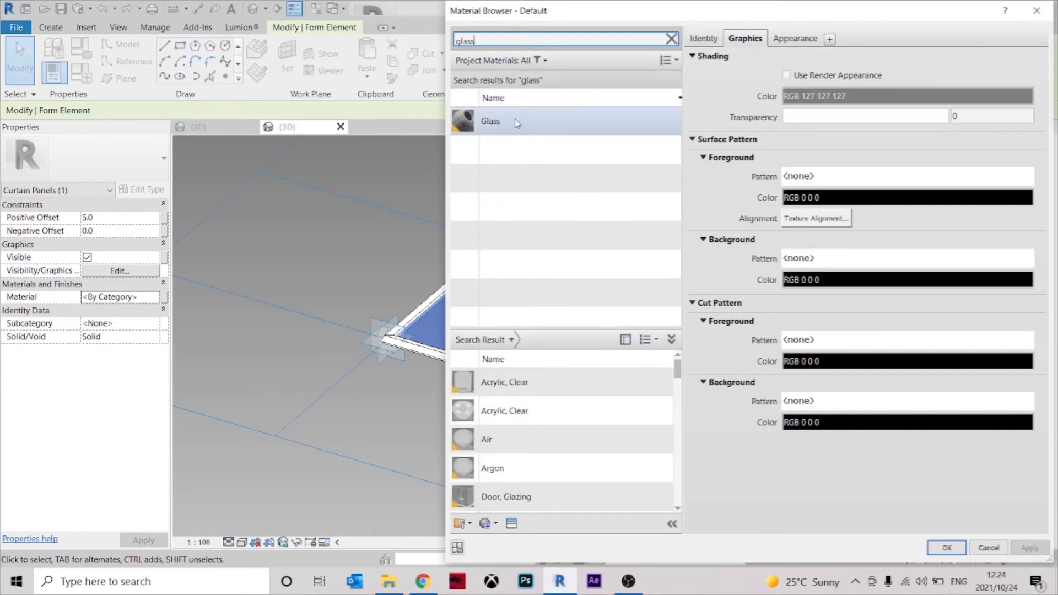
click(948, 548)
click(472, 413)
- Select everything on the central tile, filter out adaptive points and reference lines, and examine the frame and glass forms together
mouse_move(472, 414)
shift+middle_down()
mouse_move(484, 437)
mouse_move(482, 429)
shift+middle_up()
key(Tab)
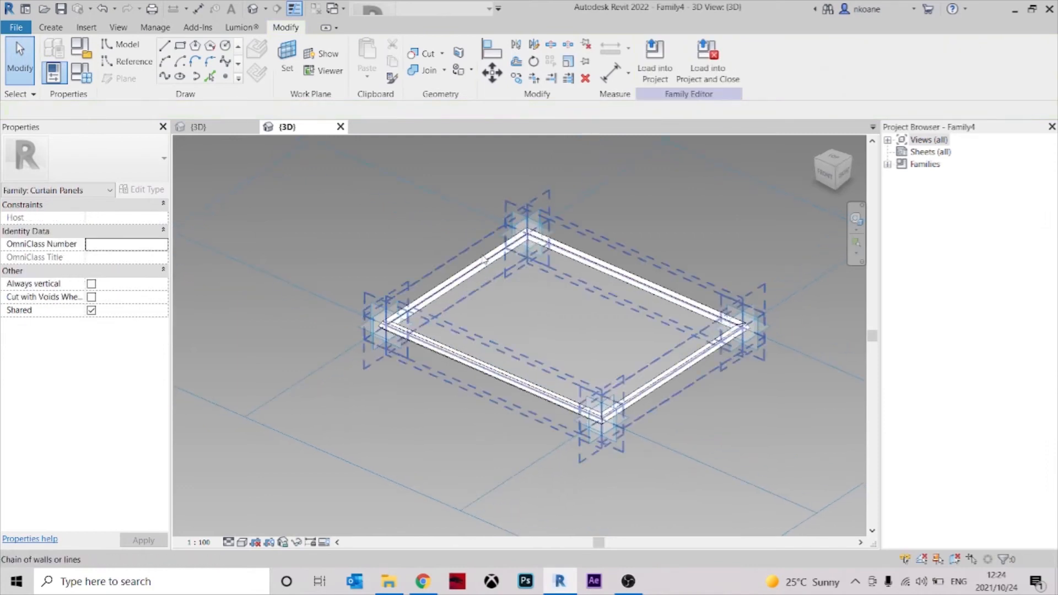
scroll(483, 259, up, 2)
scroll(490, 276, down, 3)
drag(661, 397, 415, 228)
drag(788, 477, 707, 344)
shift+drag(646, 270, 643, 270)
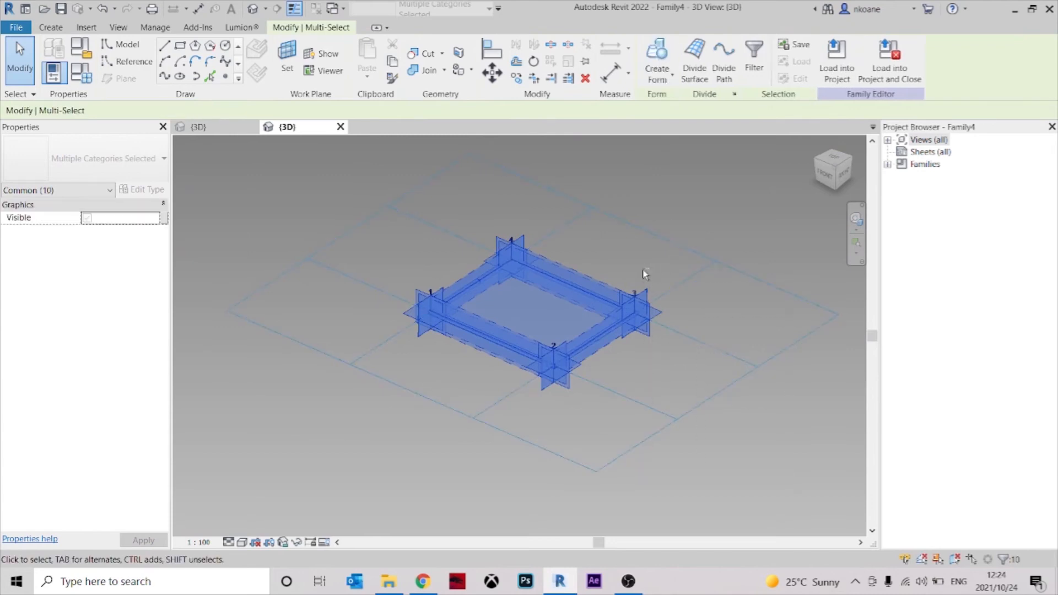
click(753, 60)
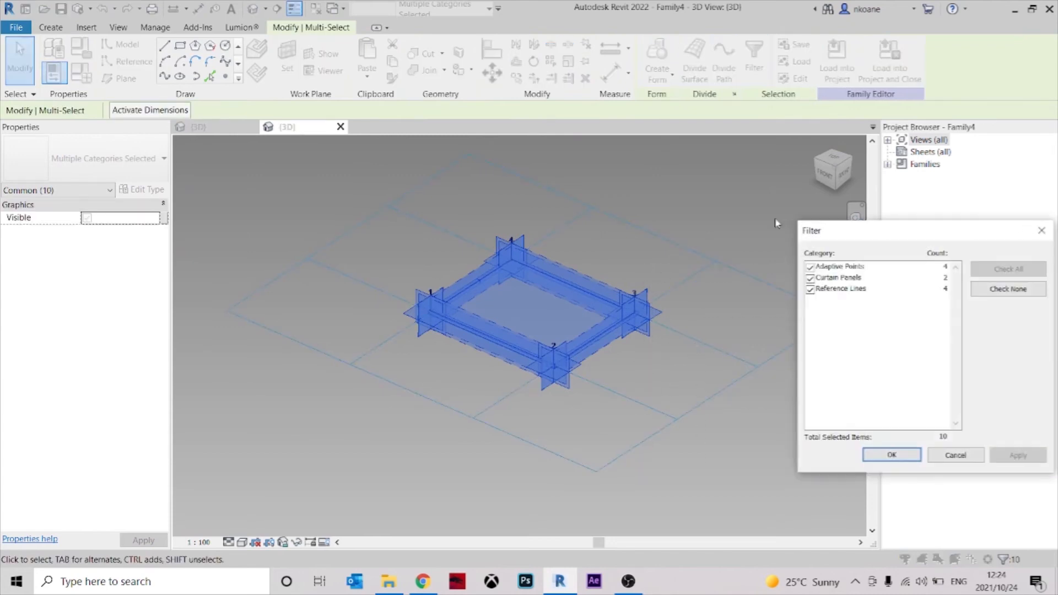
click(809, 289)
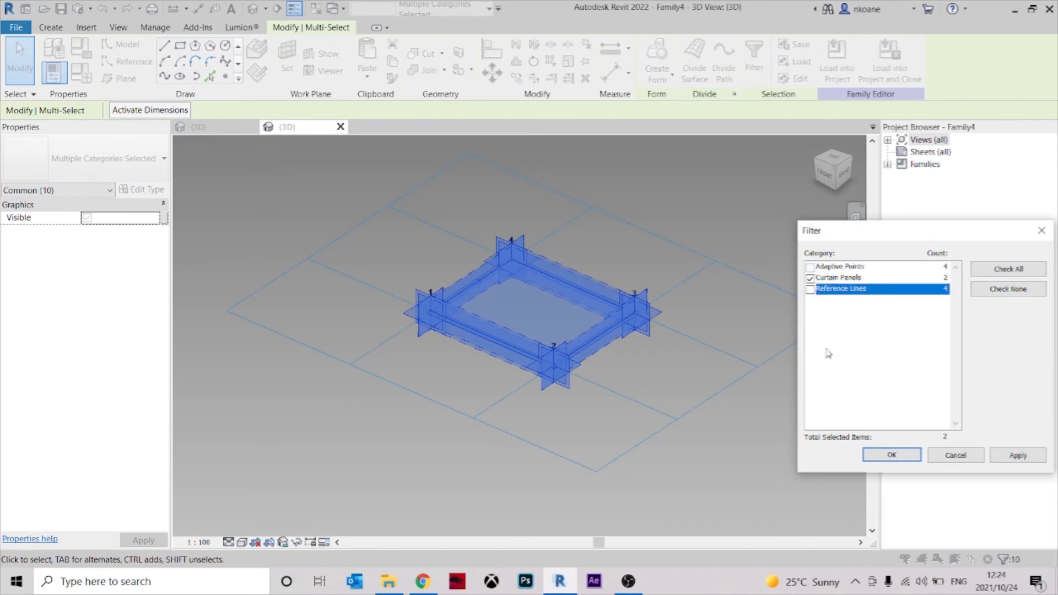
click(891, 454)
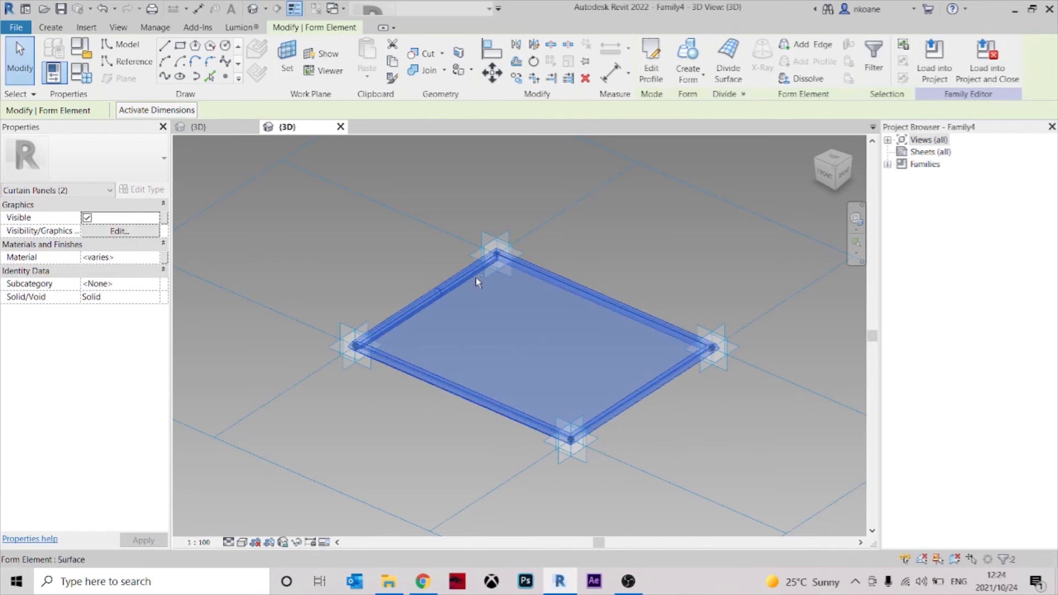
key(Escape)
scroll(512, 234, up, 3)
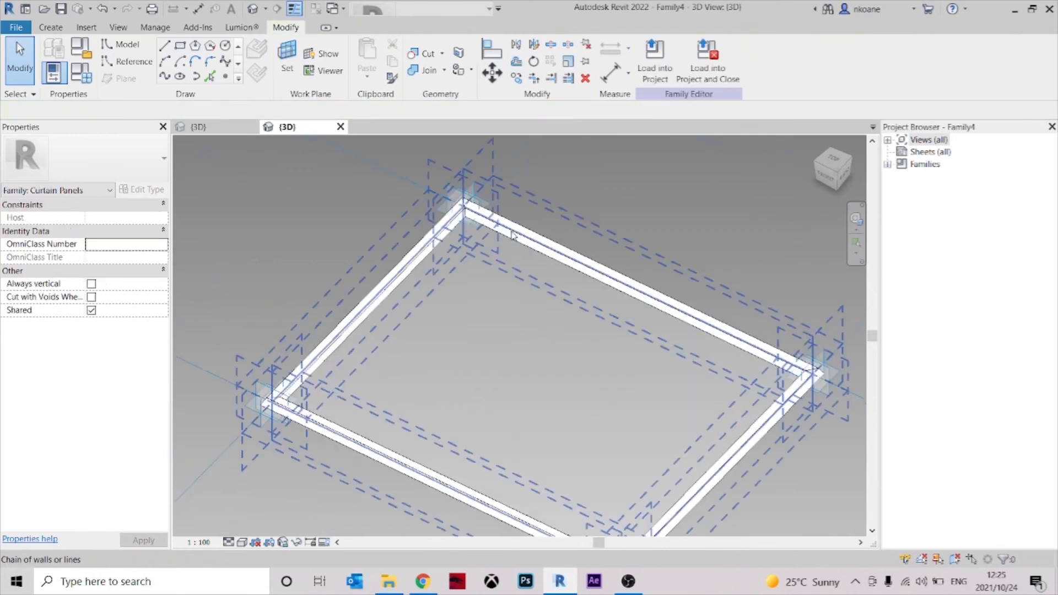
- Select the swept frame form and create a new material named FRAME for it in the material library
click(468, 265)
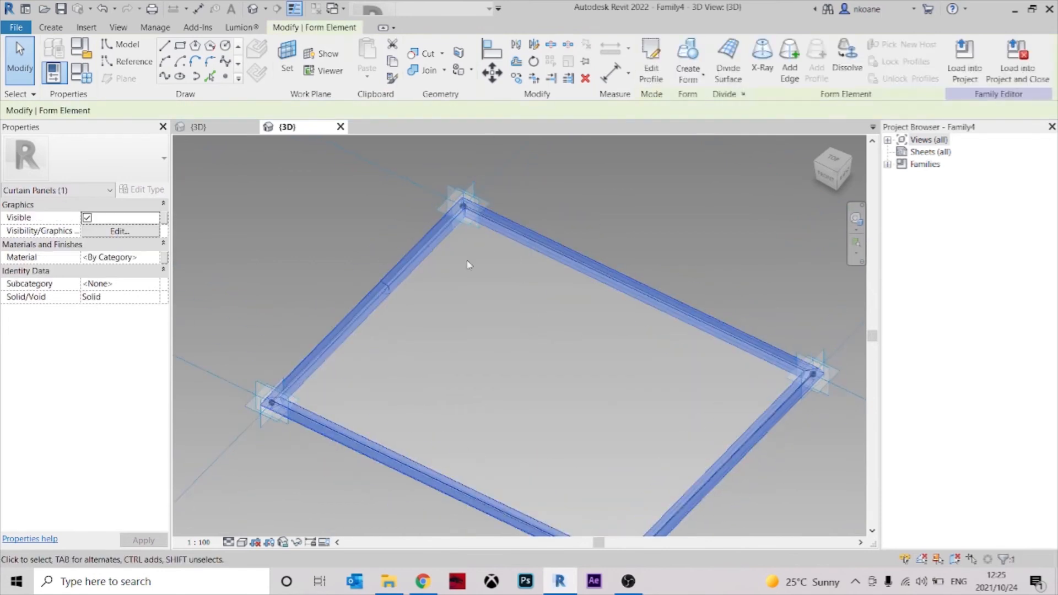
click(156, 257)
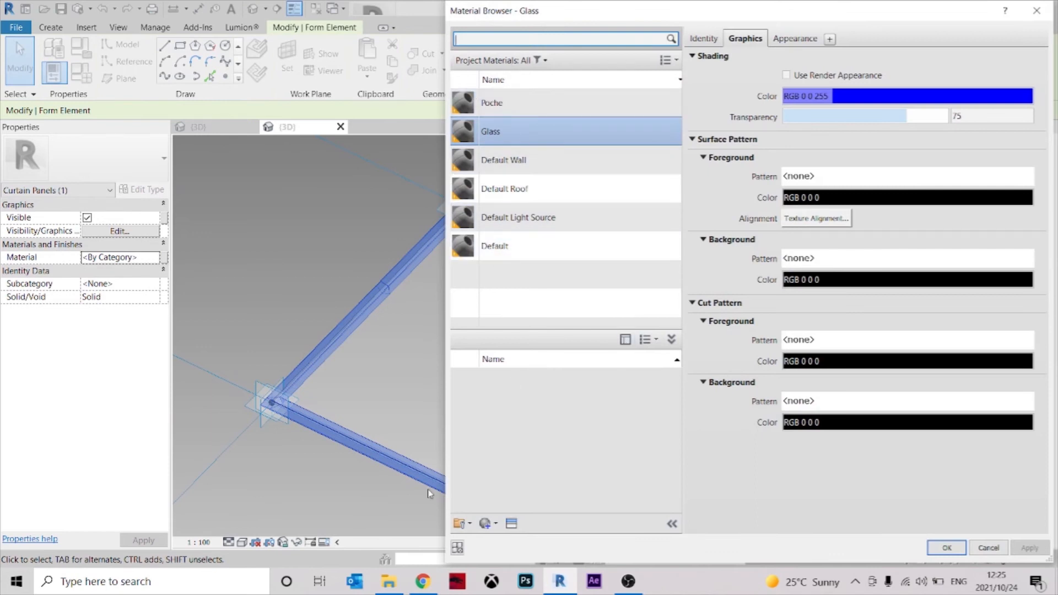
click(497, 524)
click(502, 541)
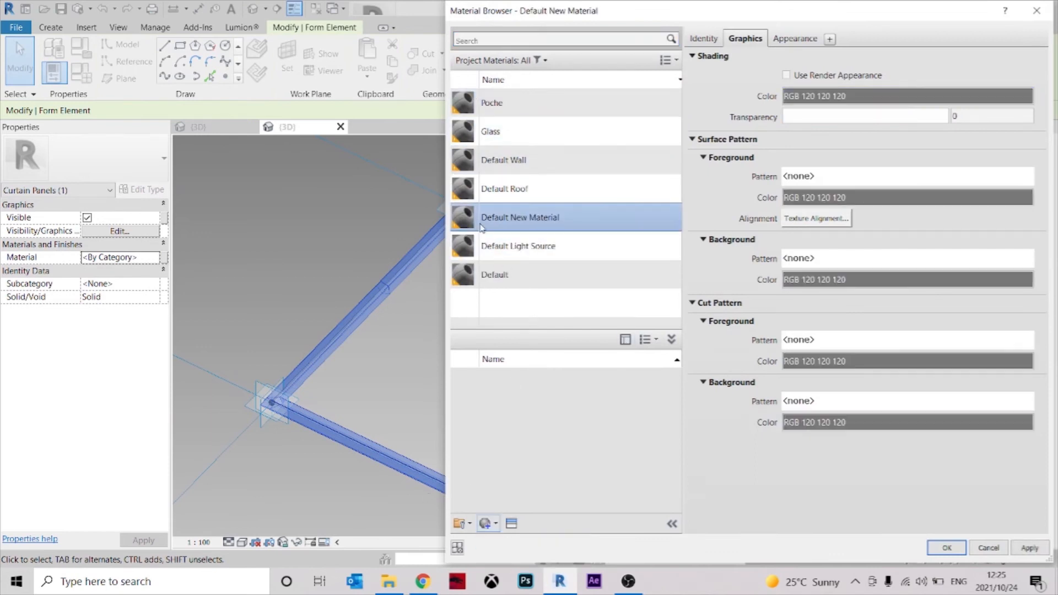
right_click(522, 220)
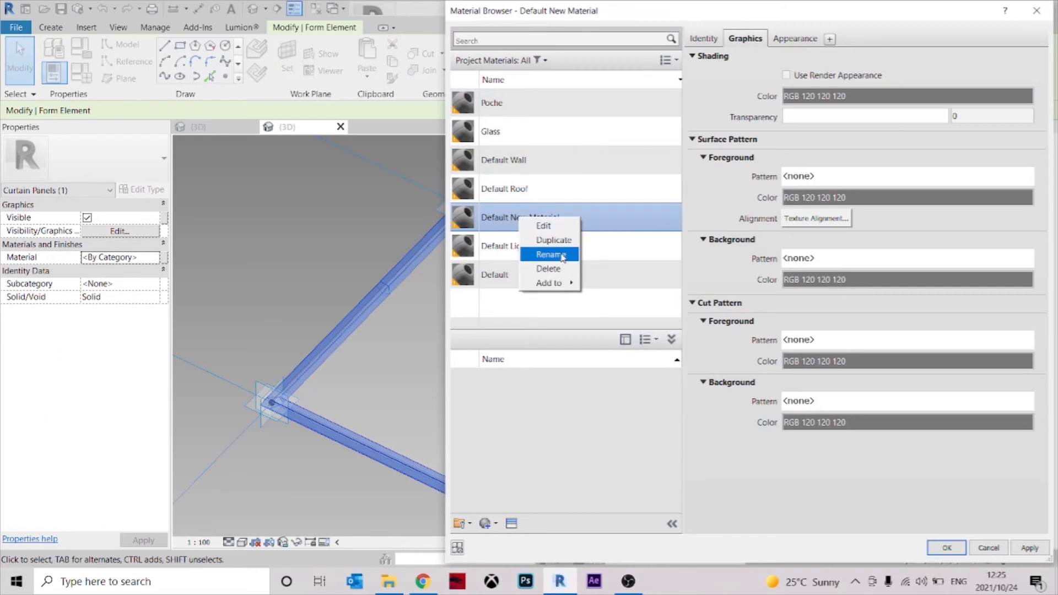
click(550, 254)
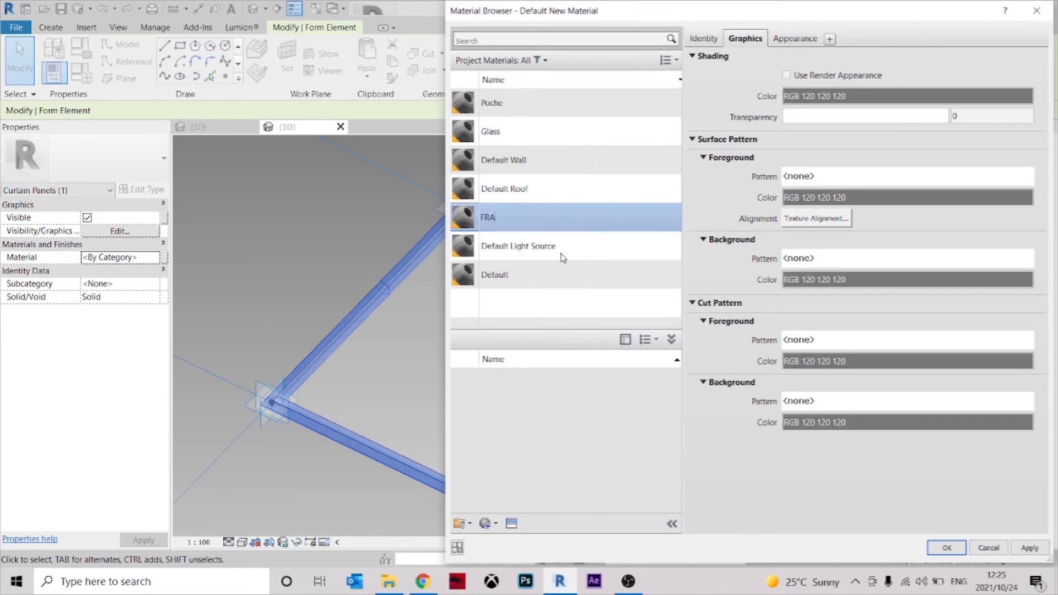
text(FRAME)
key(Return)
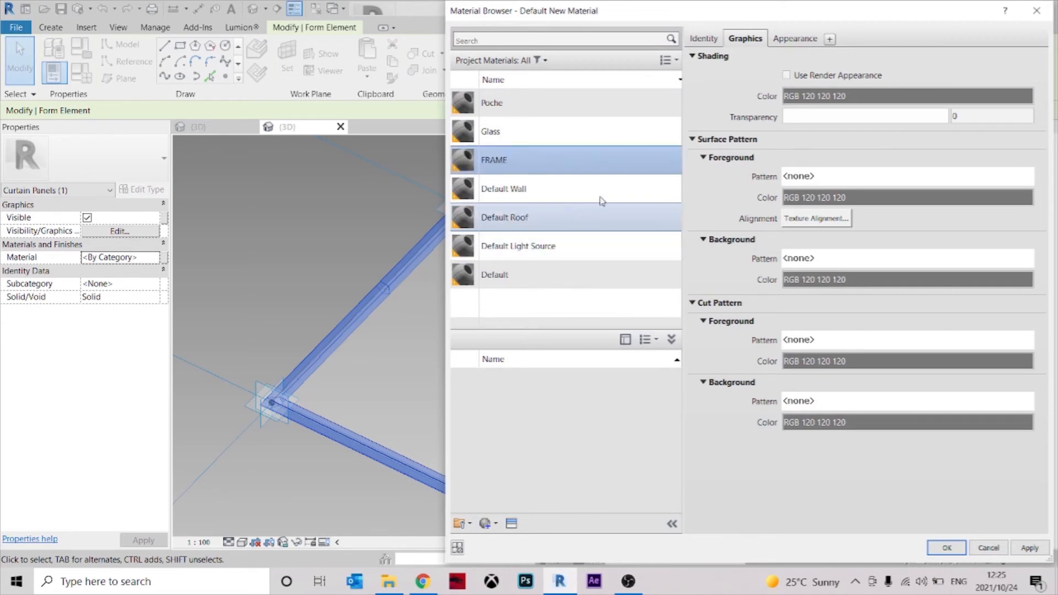
- Assign the FRAME material to the frame form, keeping its default shading colour, and inspect the panel
click(881, 103)
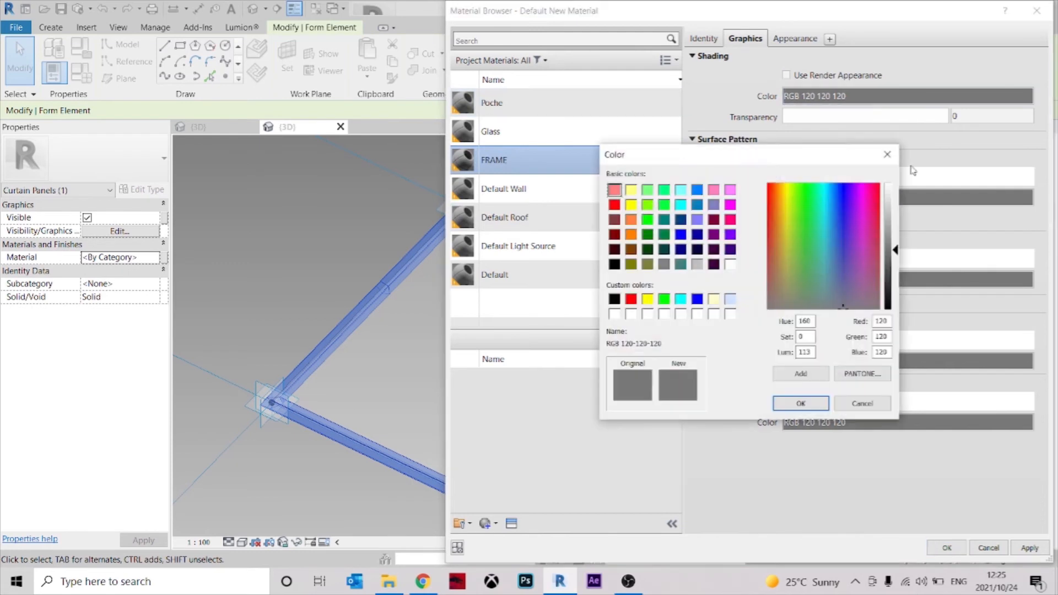
click(890, 152)
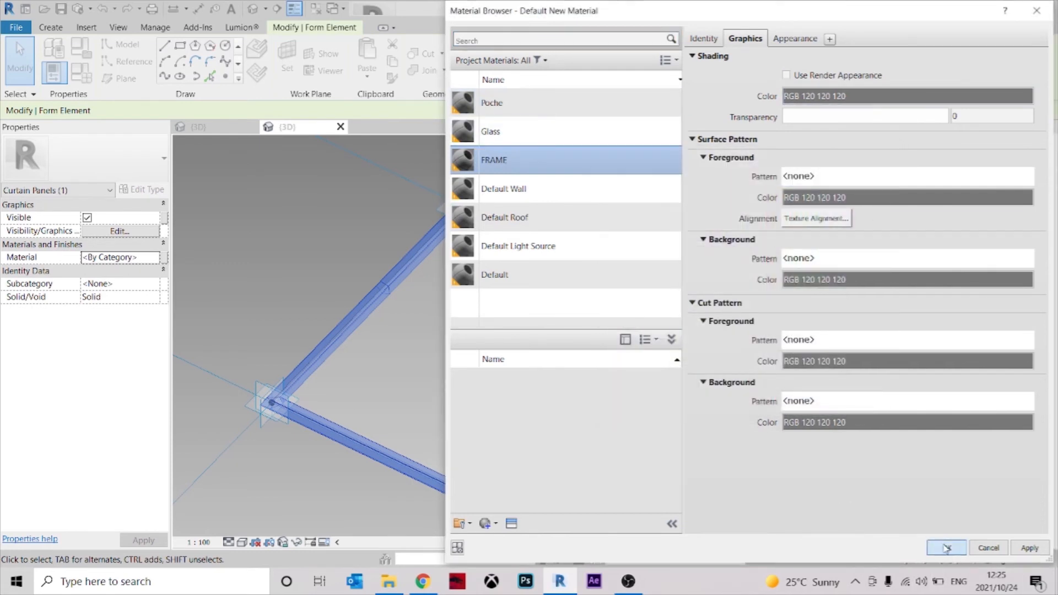
click(945, 548)
click(656, 177)
scroll(644, 281, down, 1)
shift+middle_drag(644, 281, 559, 194)
scroll(557, 287, up, 1)
mouse_move(557, 330)
shift+middle_down()
mouse_move(527, 371)
mouse_move(450, 364)
mouse_move(675, 371)
mouse_move(588, 375)
mouse_move(553, 337)
shift+middle_up()
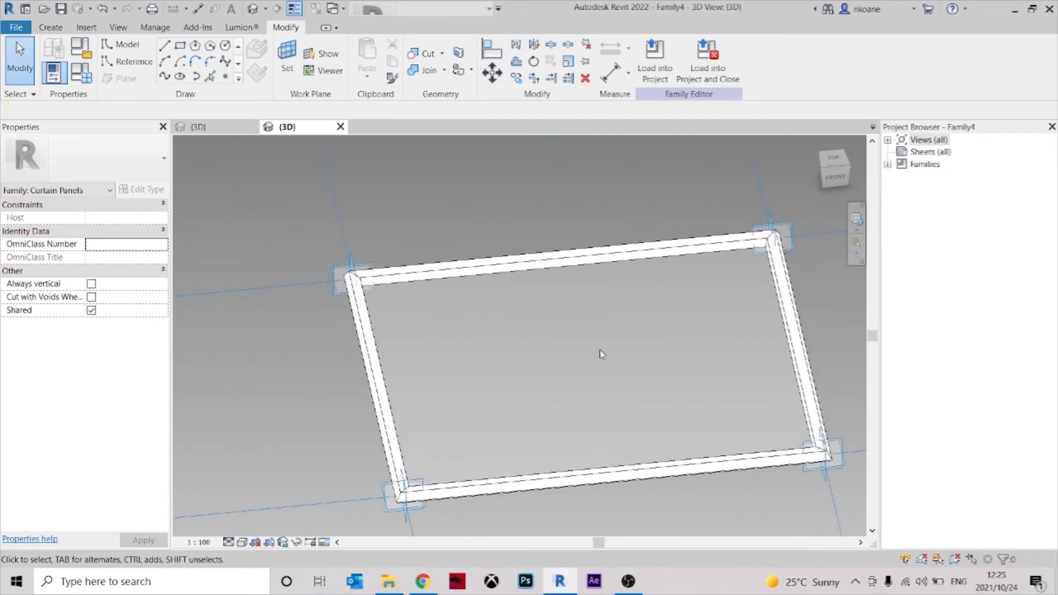
- Load the curtain panel family into the EDGE BUILDING project and open the UV-gridded mass for in-place editing
click(655, 65)
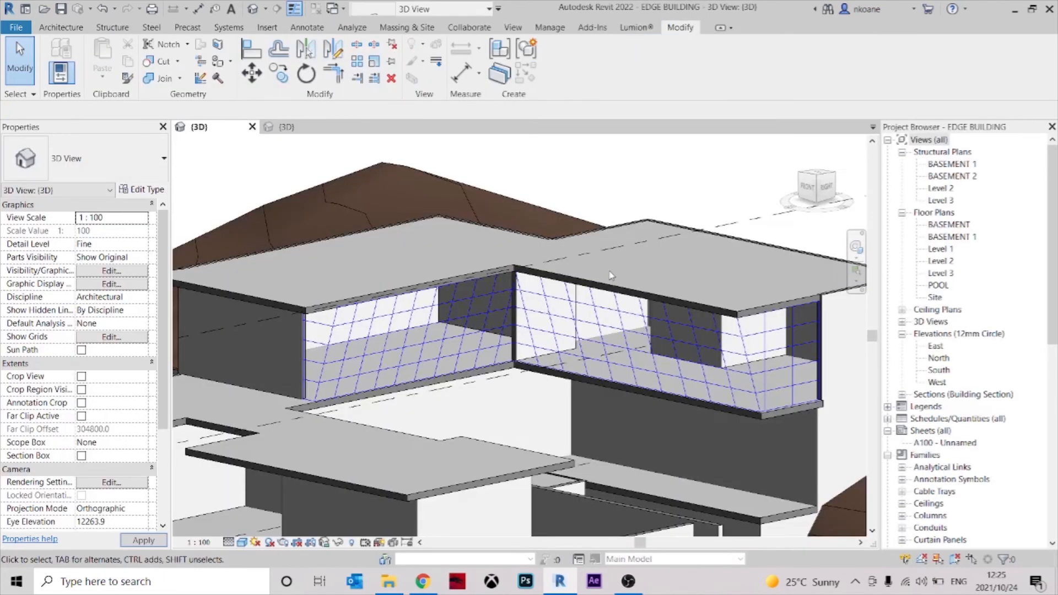
scroll(551, 299, up, 5)
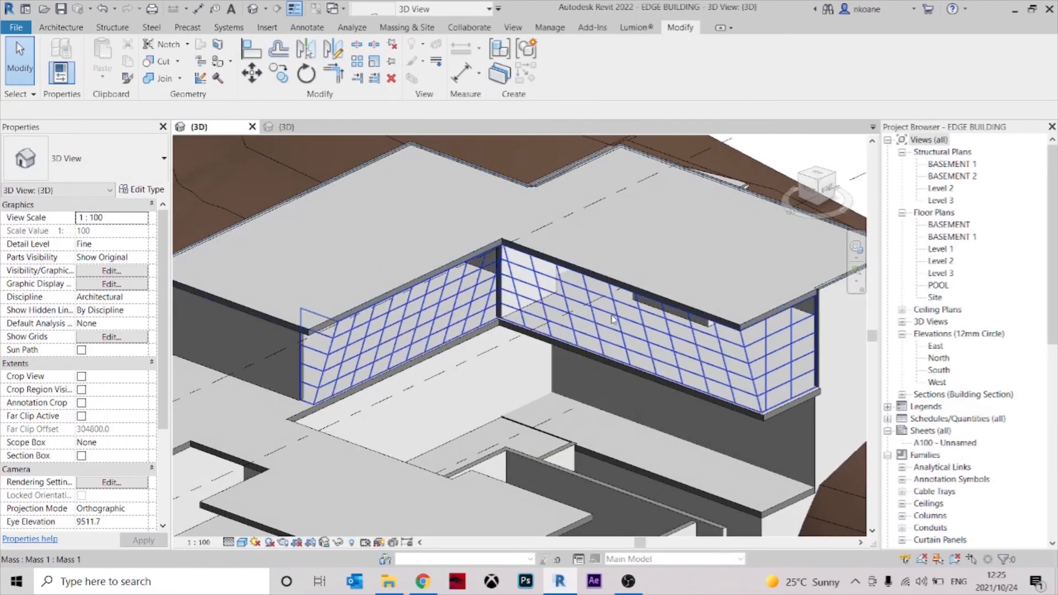
click(612, 291)
mouse_move(612, 291)
shift+middle_down()
mouse_move(646, 321)
mouse_move(606, 300)
shift+middle_up()
double_click(606, 298)
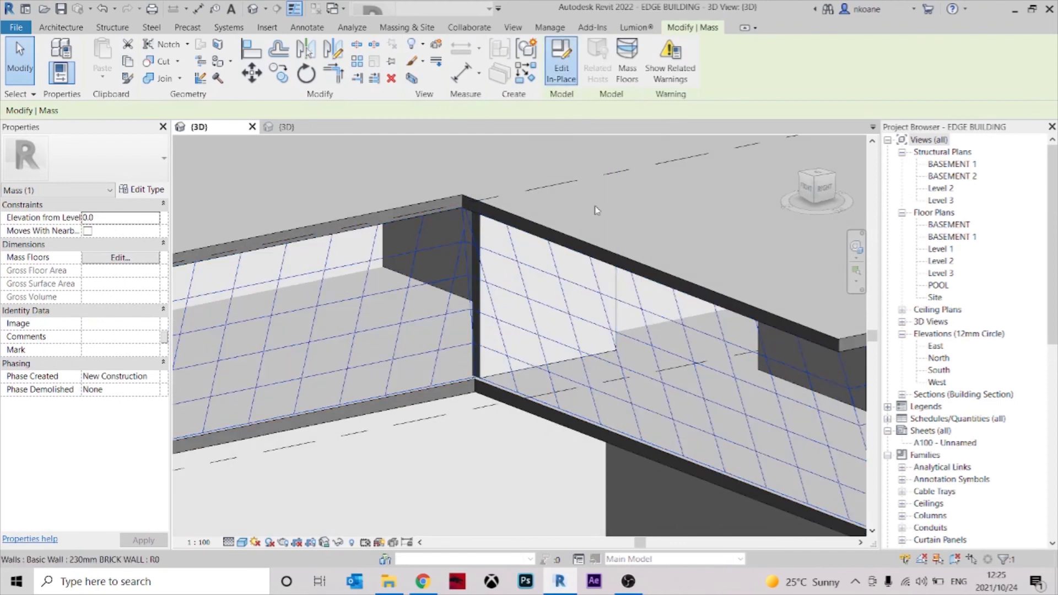
- Apply the Family4 rectangle panel to the long divided surface with the 5 by 10 grid beside the inner corner
click(590, 292)
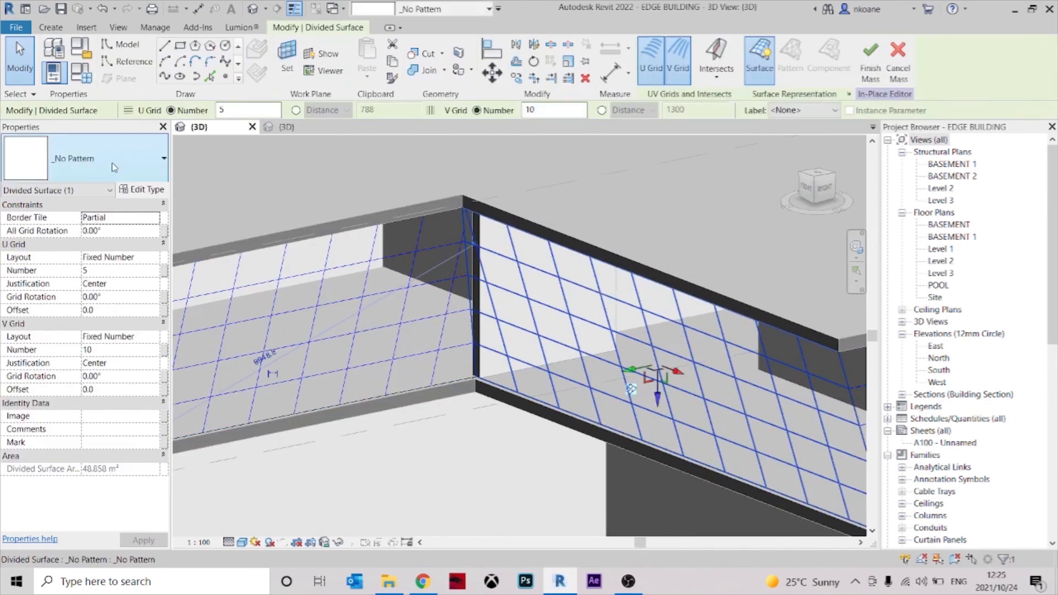
click(112, 163)
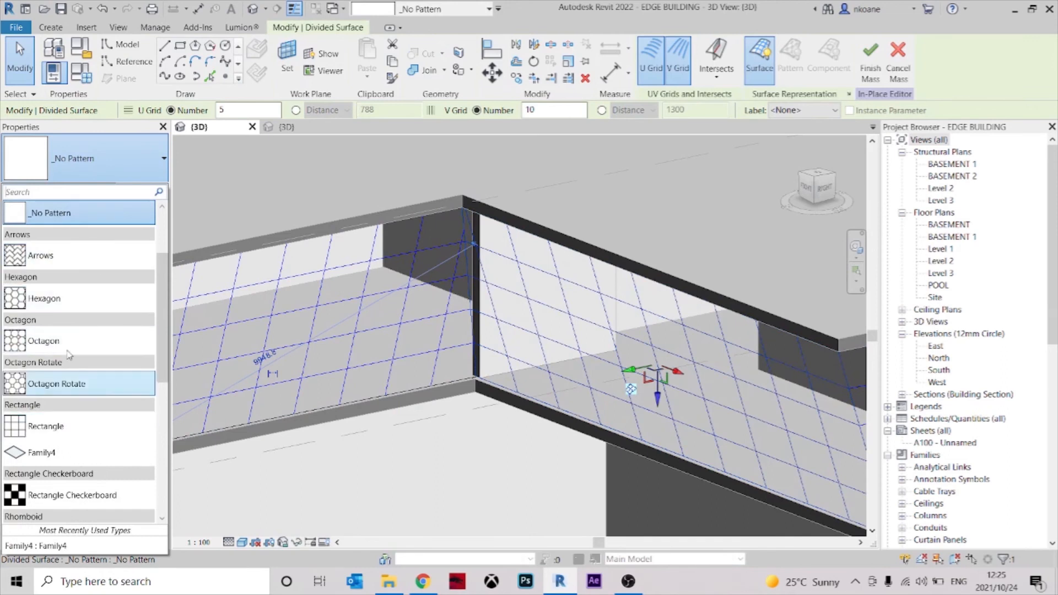
scroll(77, 396, down, 1)
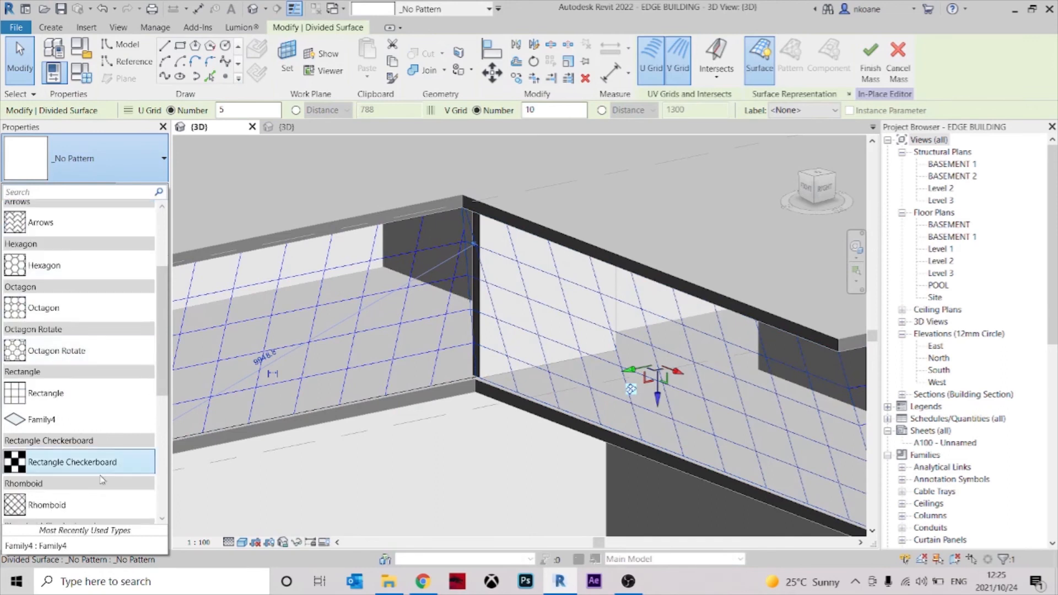
click(59, 420)
shift+middle_drag(661, 418, 785, 434)
key(Escape)
middle_drag(711, 388, 604, 319)
scroll(692, 376, down, 2)
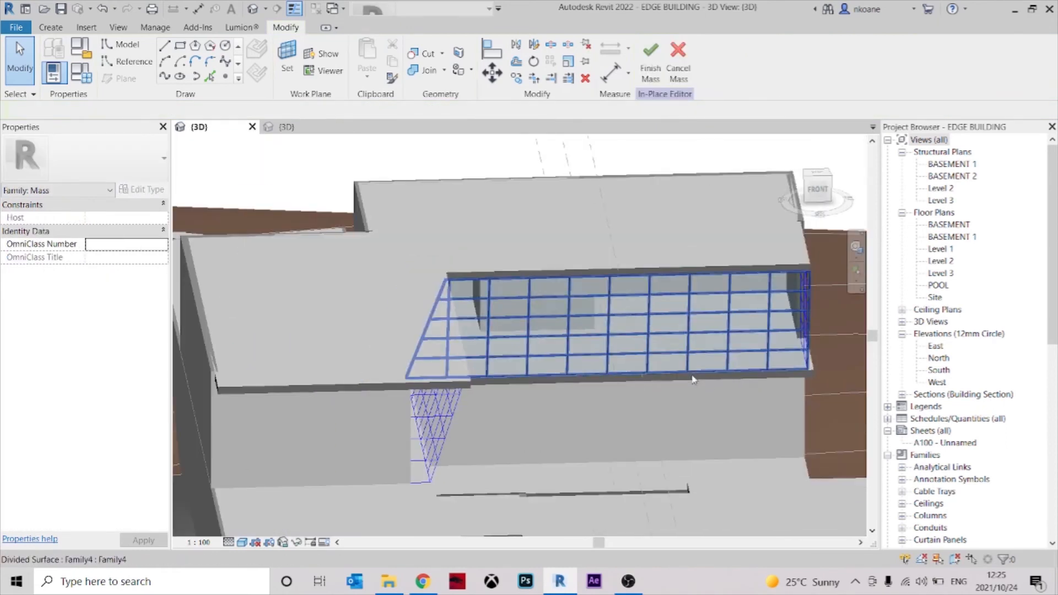
- Apply the Family4 rectangle panel to the short end divided surface with the 5 by 3 grid
shift+middle_drag(691, 379, 600, 377)
scroll(644, 378, up, 1)
shift+middle_drag(726, 444, 570, 389)
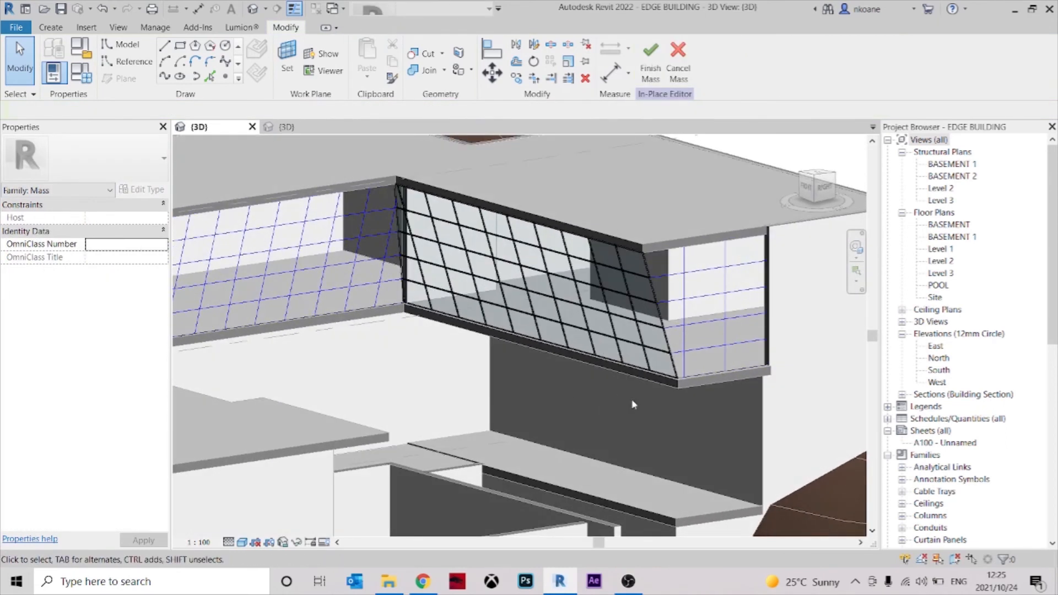
scroll(717, 375, up, 1)
shift+middle_drag(723, 381, 703, 423)
scroll(625, 370, up, 1)
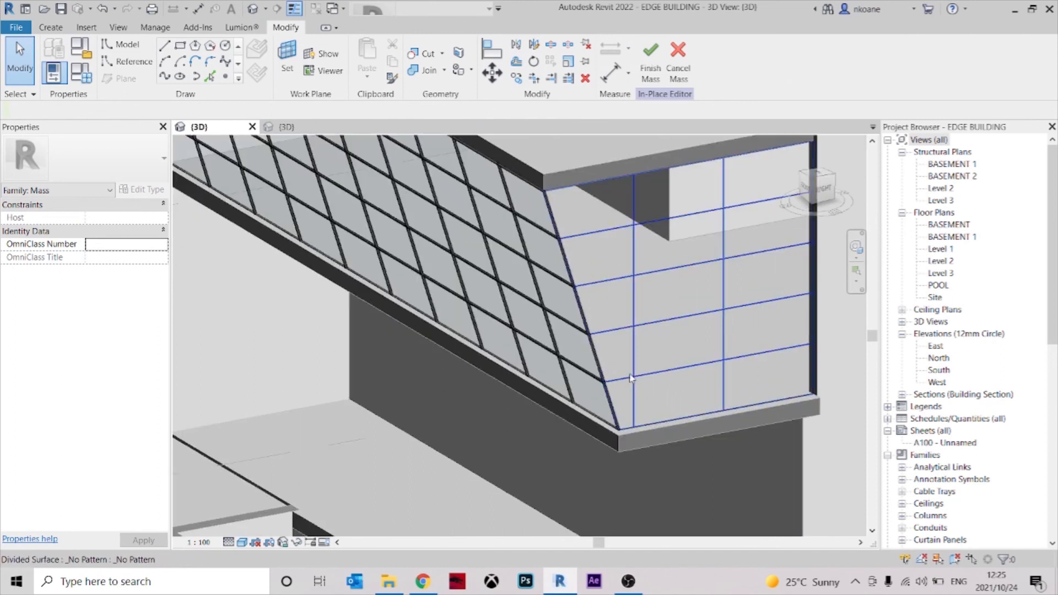
click(631, 378)
shift+middle_drag(631, 378, 634, 331)
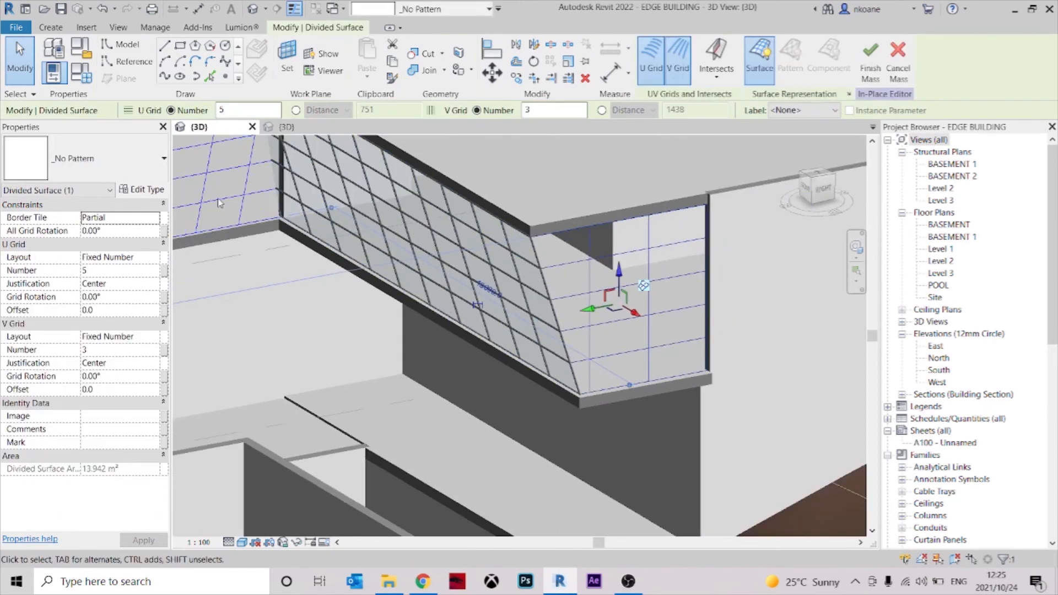
click(106, 149)
click(65, 460)
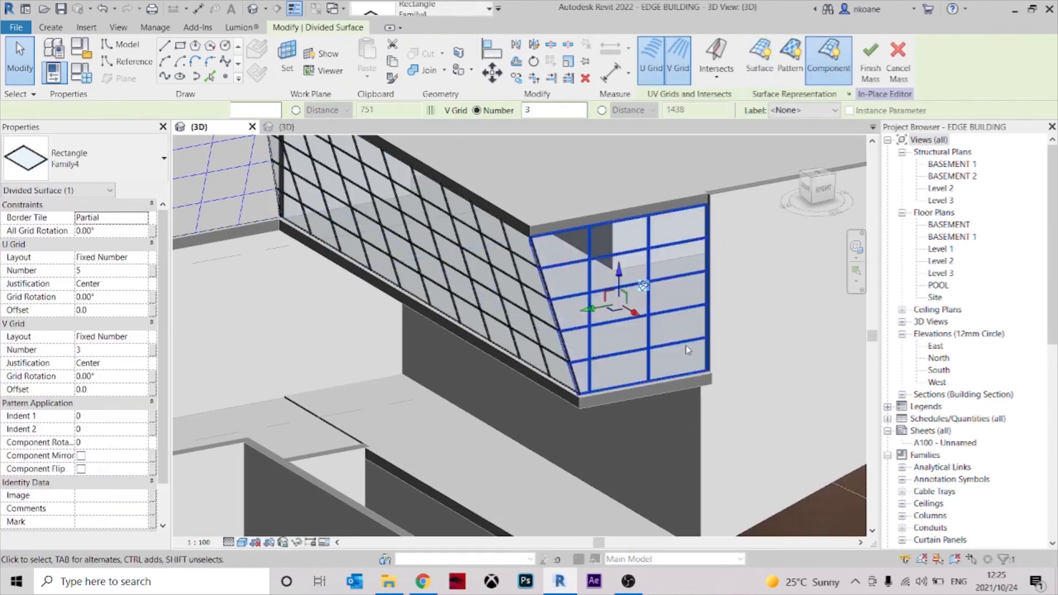
click(479, 403)
- Select the remaining long facade surface together with its narrow end strip and apply the Family4 rectangle panel to both
middle_drag(411, 329, 753, 394)
middle_drag(591, 398, 832, 380)
click(543, 318)
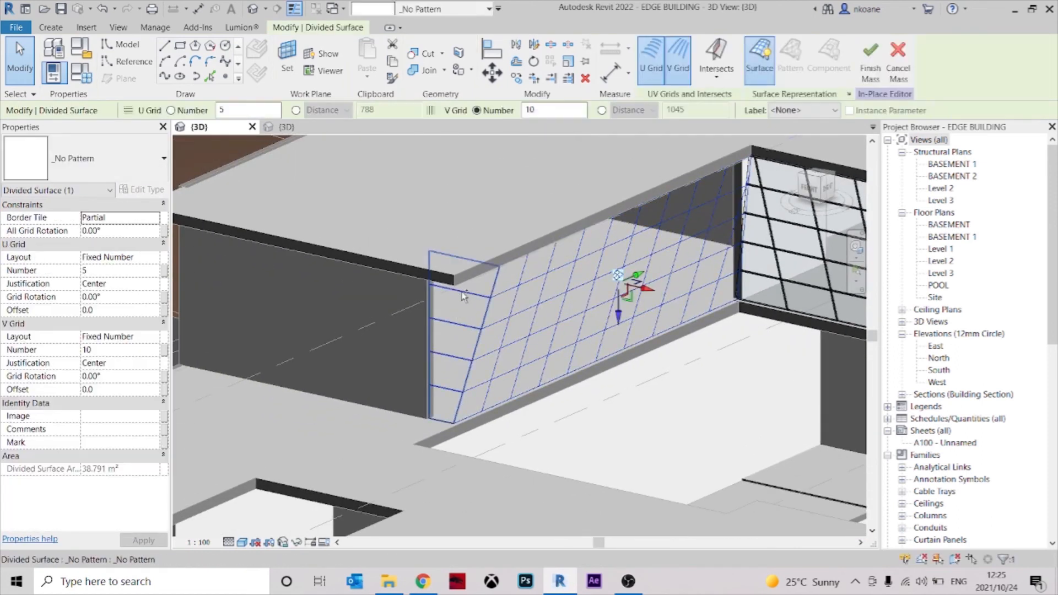
click(107, 165)
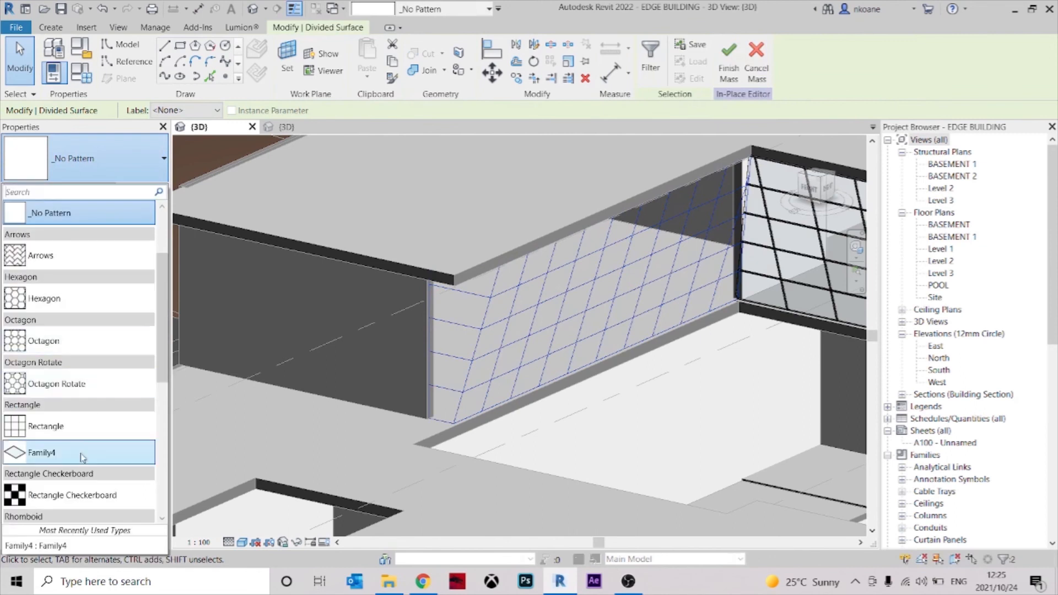
click(65, 452)
click(678, 400)
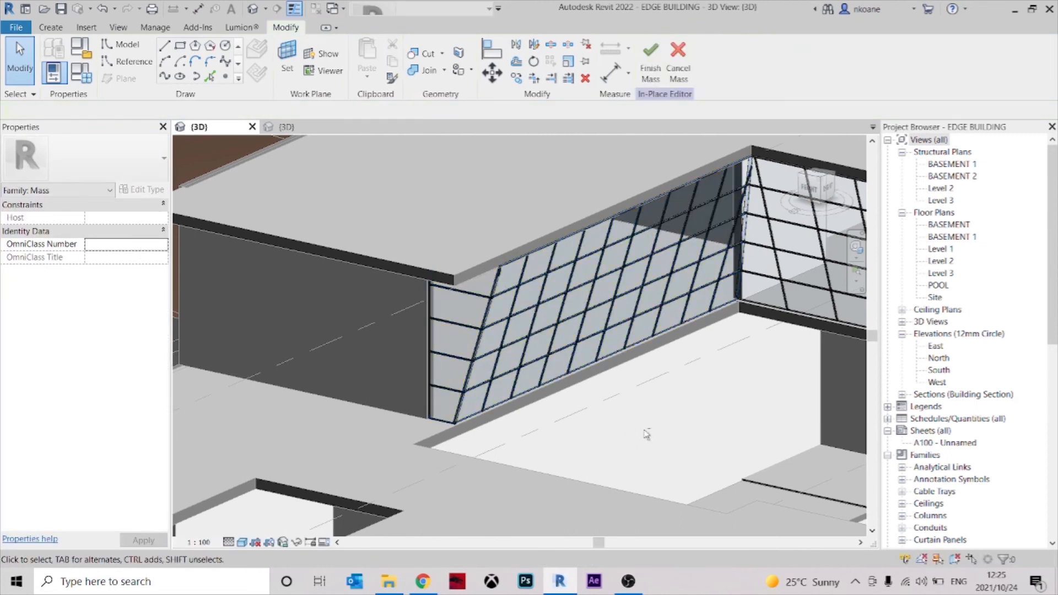
- Finish the in-place mass with the curtain panels applied
scroll(677, 400, down, 3)
middle_drag(677, 400, 727, 415)
click(649, 65)
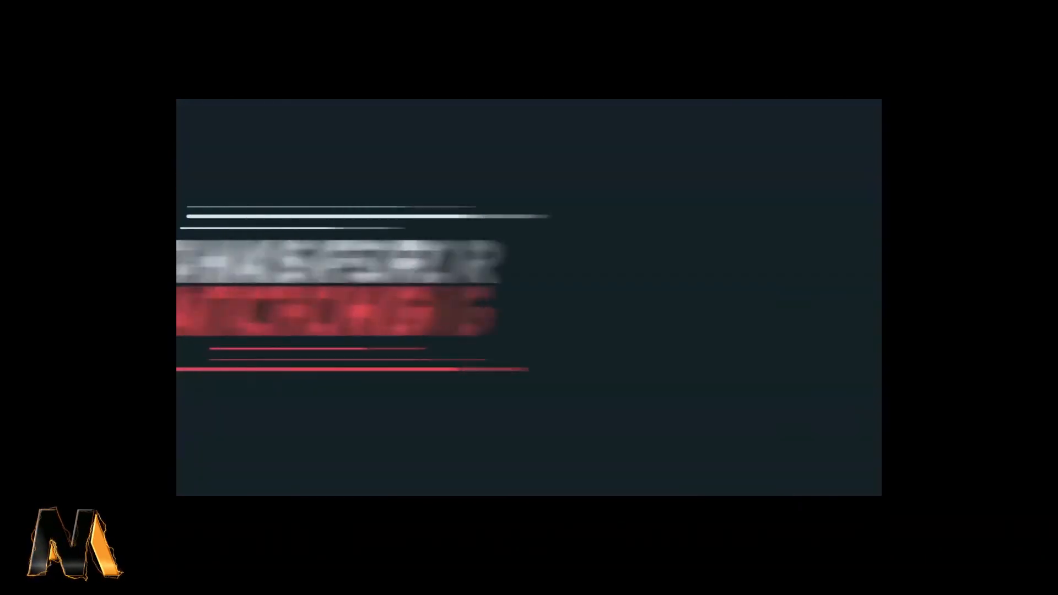